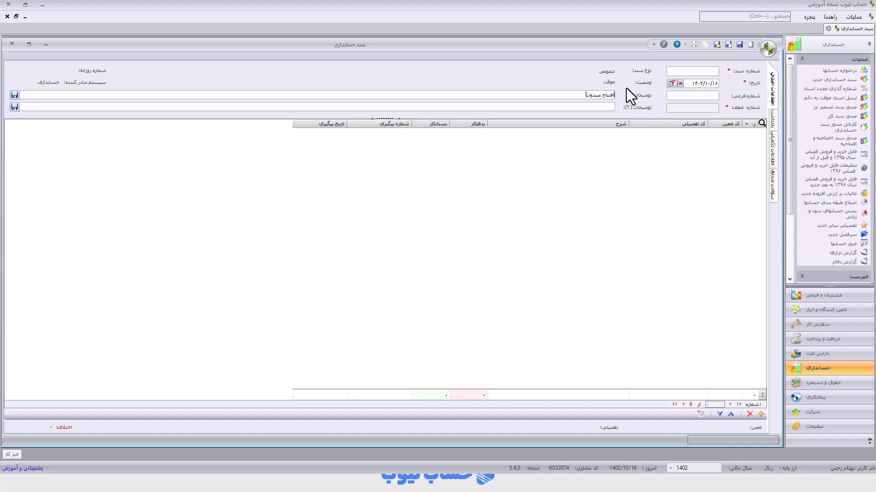
Step: Enter «افتتاح صندوق دفتر مرکزی» as the voucher description and add two rows to the voucher
key(BackSpace)
key(ctrl+a)
text(افتتاح صندوق دفتر مرکزی)
double_click(760, 414)
Step: Copy the voucher description into the description cells of both rows
triple_click(595, 99)
key(ctrl+c)
click(604, 134)
key(ctrl+v)
click(603, 144)
key(ctrl+v)
Step: Filter the account list by «صندوق» and assign «صندوق های ریالی» as the first row's subsidiary account
click(720, 134)
click(712, 133)
click(572, 178)
text(صندوق)
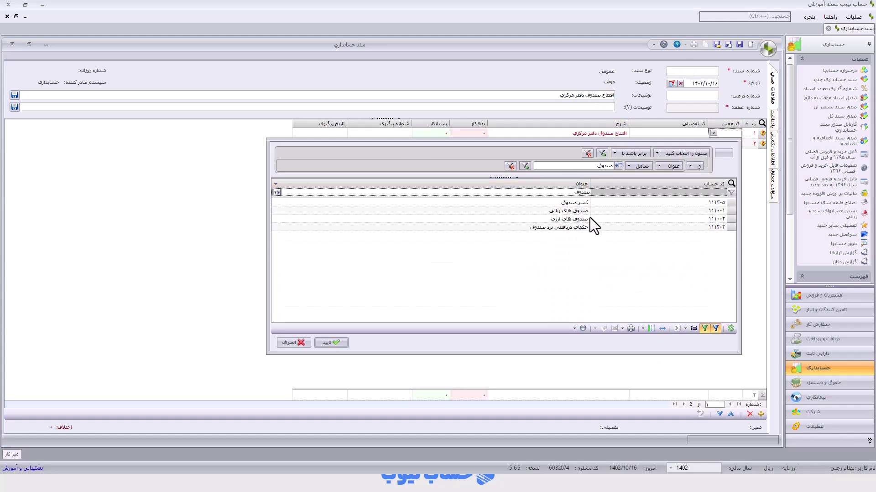
double_click(556, 210)
Step: Filter the account list by «سرمایه» and assign «سرمایه» as the second row's subsidiary account
click(730, 144)
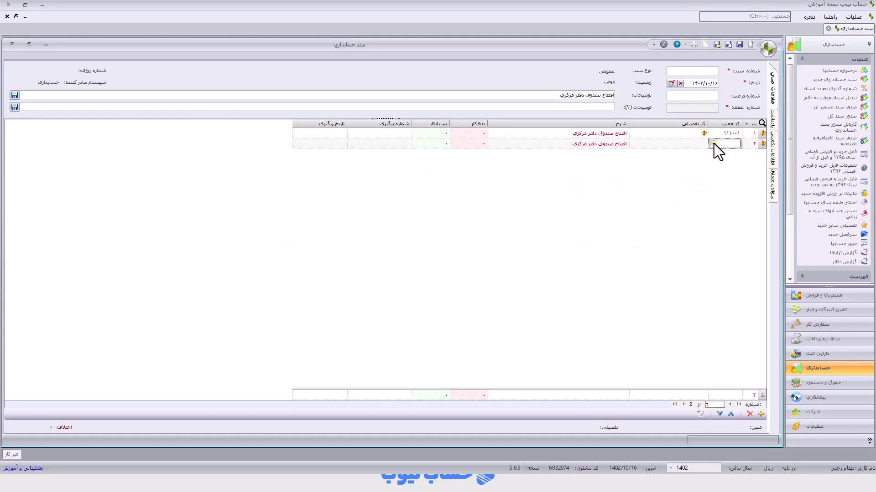
click(713, 144)
click(565, 191)
text(سرمایه)
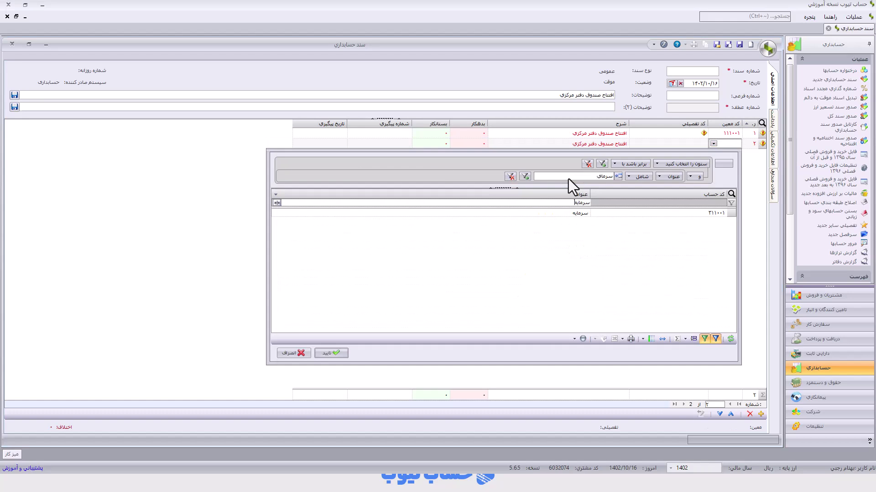
double_click(567, 211)
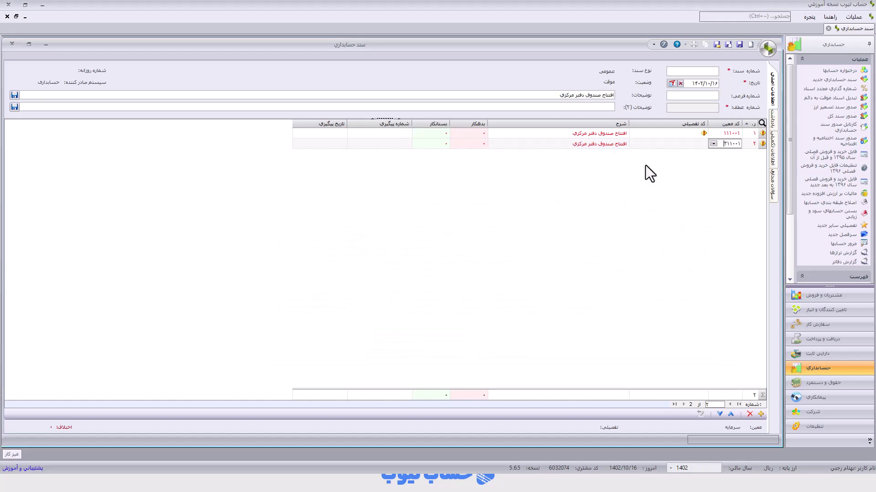
Step: Assign the detail account «صندوق دفتر مرکزی» to the first row and the first listed counterparty (طرف مقابل) to the capital row
click(634, 136)
click(635, 133)
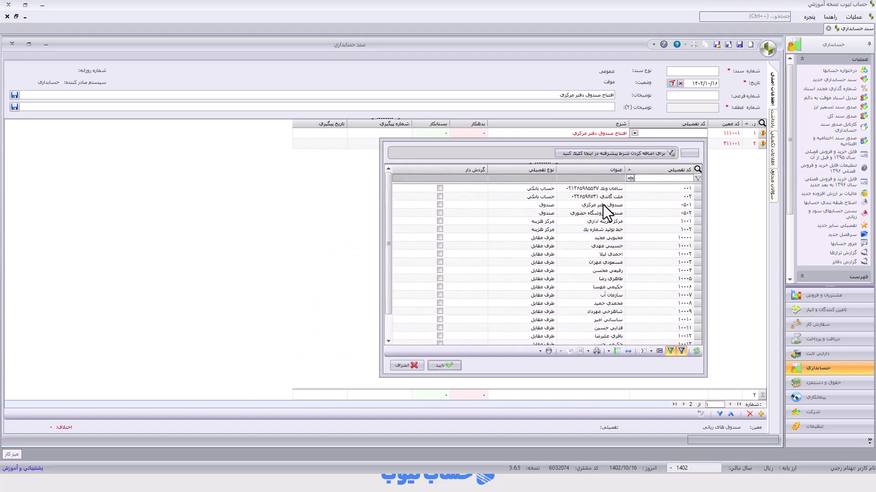
double_click(602, 205)
click(667, 144)
click(634, 144)
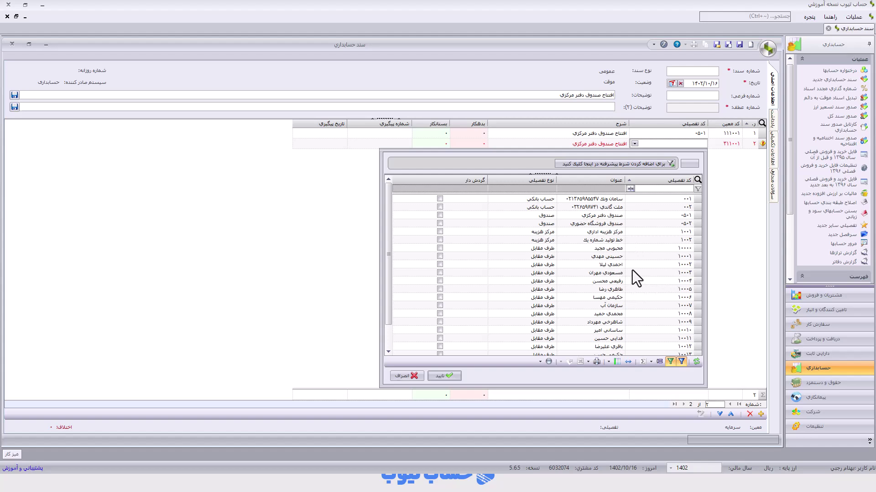
double_click(617, 249)
Step: Enter a 400,000 debit on the cash box row and a 400,000 credit on the capital row
click(460, 132)
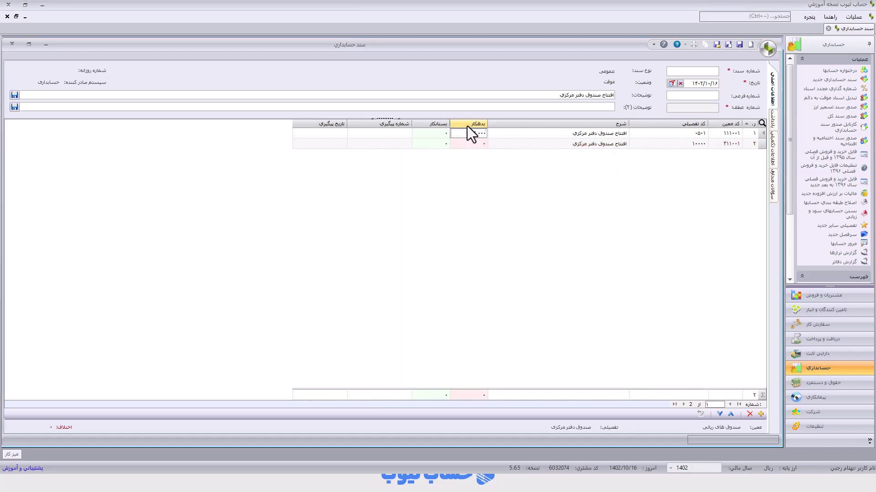
click(440, 144)
text(400000)
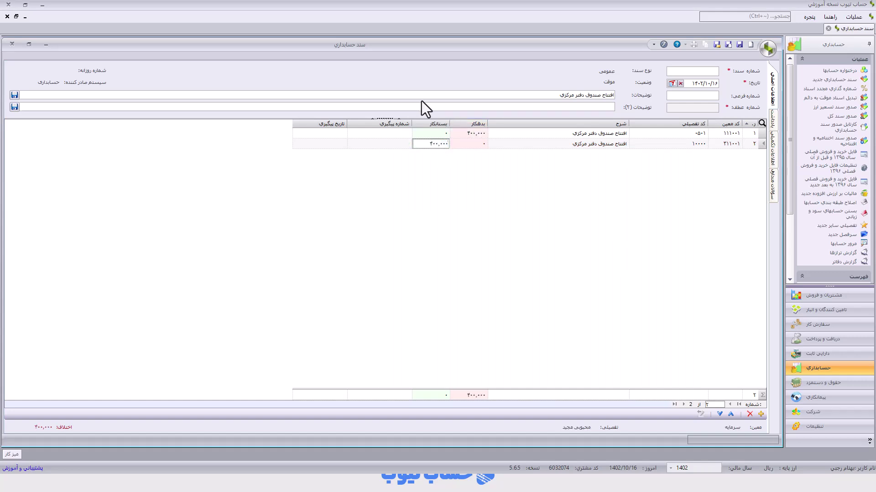
Step: Date the voucher 1402/01/01, save it and start a new blank voucher
click(713, 87)
text(14020101)
click(740, 44)
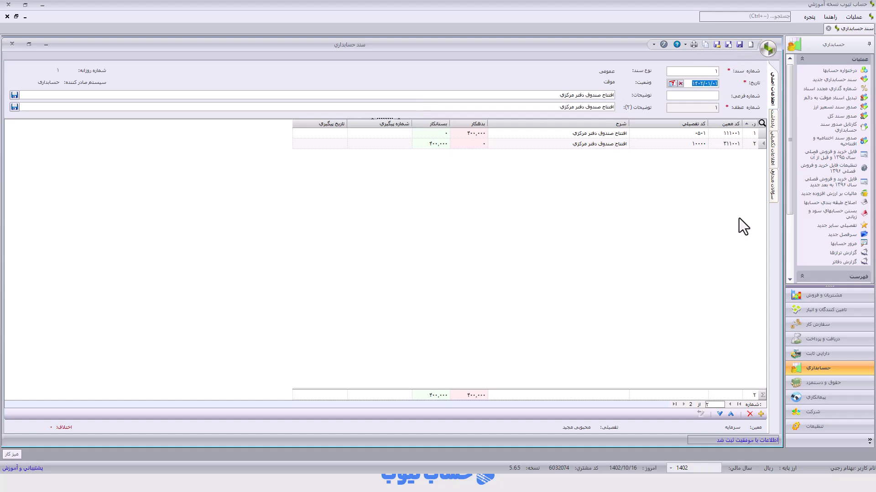
click(750, 45)
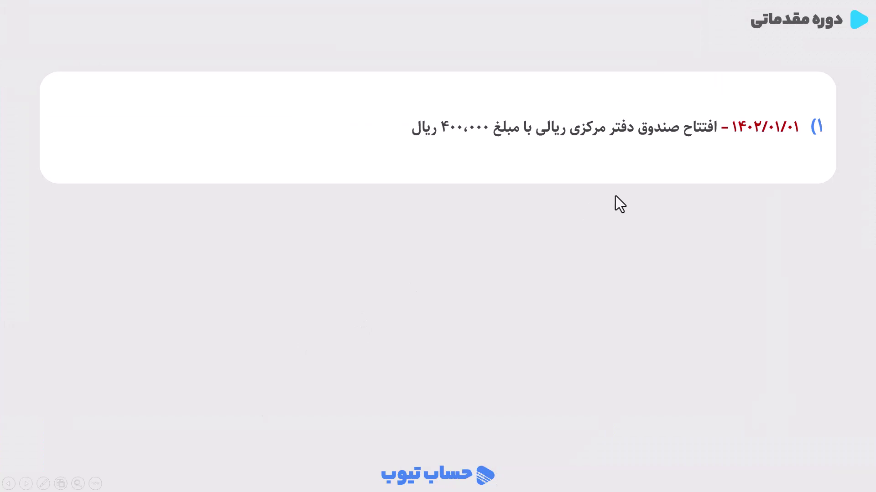
Step: Switch to the PowerPoint slide show and review the journal entries for exercise items 1 and 2
scroll(608, 235, down, 2)
scroll(525, 241, up, 1)
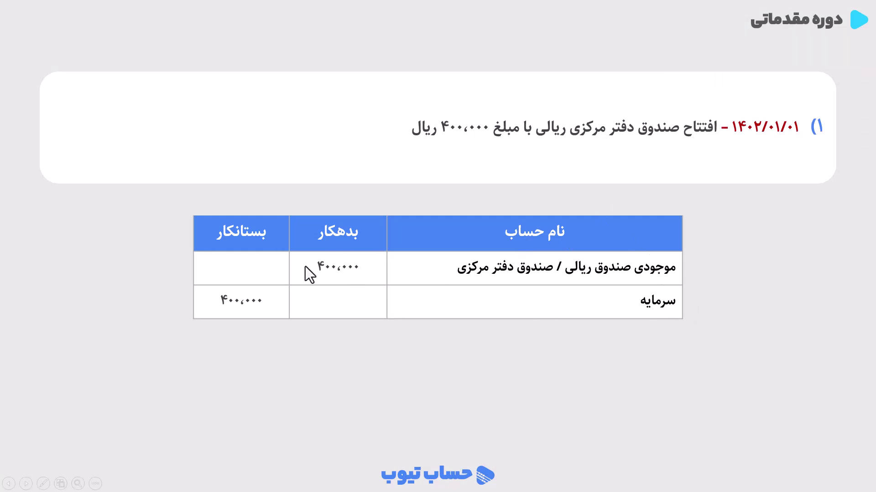
click(423, 275)
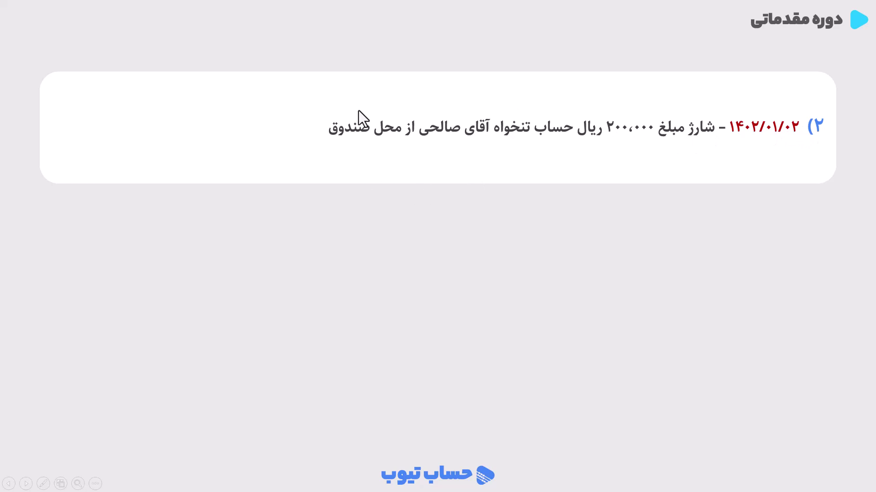
key(ctrl+alt+Tab)
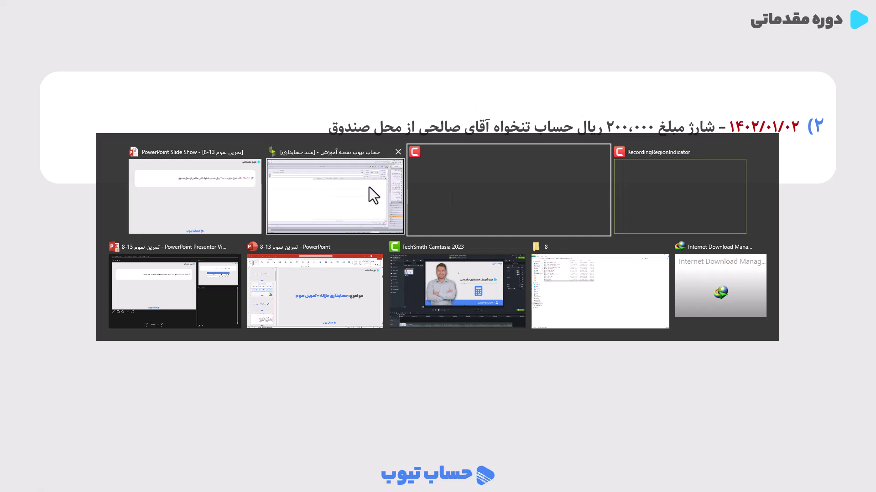
click(399, 81)
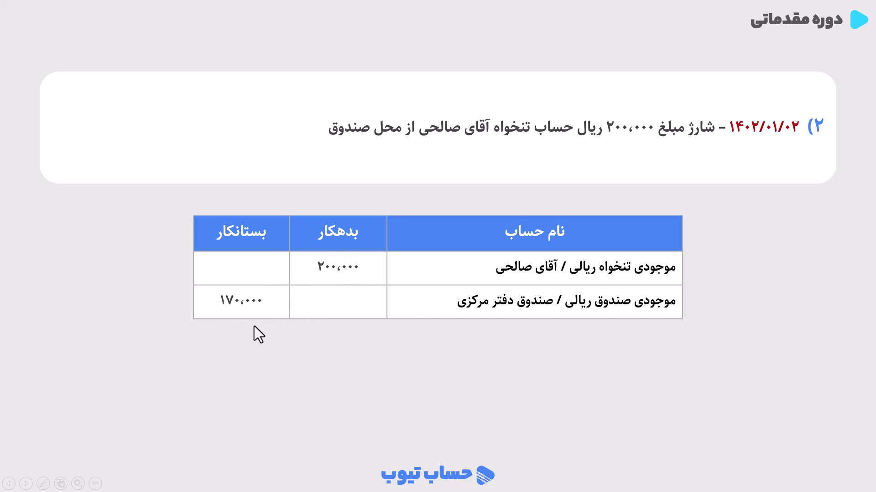
click(296, 322)
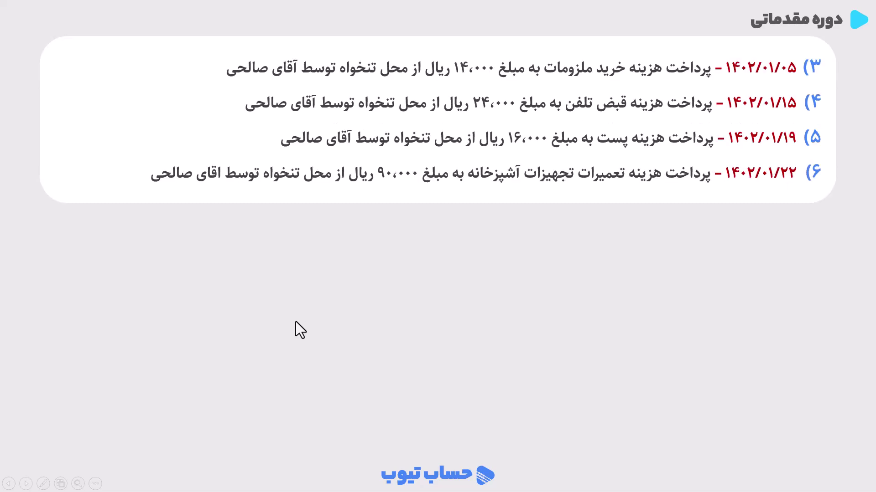
Step: Leave the slide show at item 2's answer slide and replace the table's credit amount with the debit amount of 200,000
key(Left)
click(310, 307)
key(Escape)
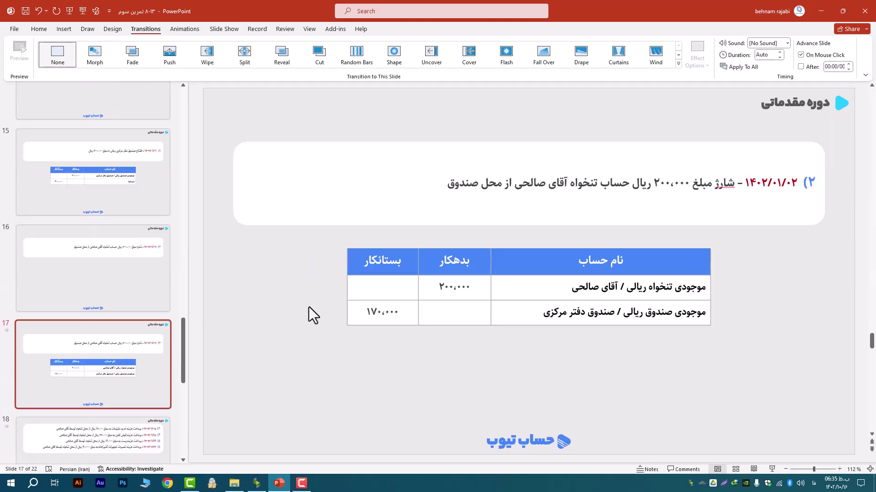
double_click(445, 288)
key(ctrl+c)
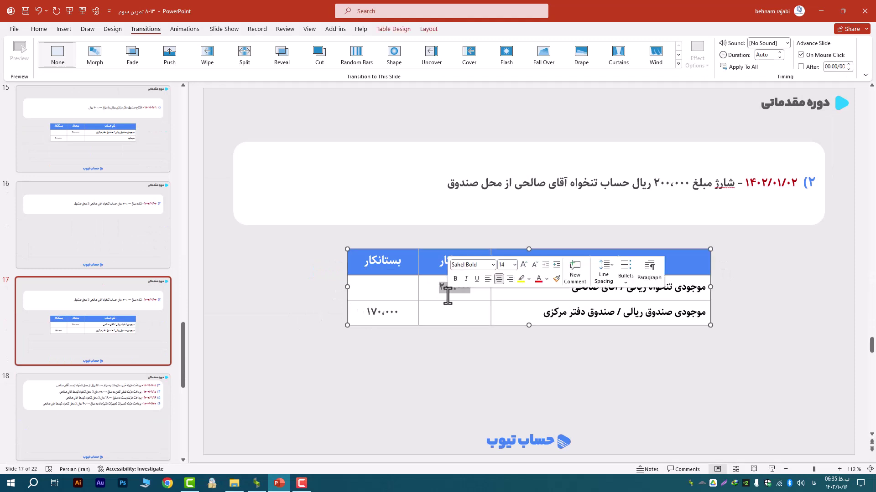
click(385, 317)
double_click(384, 313)
key(ctrl+v)
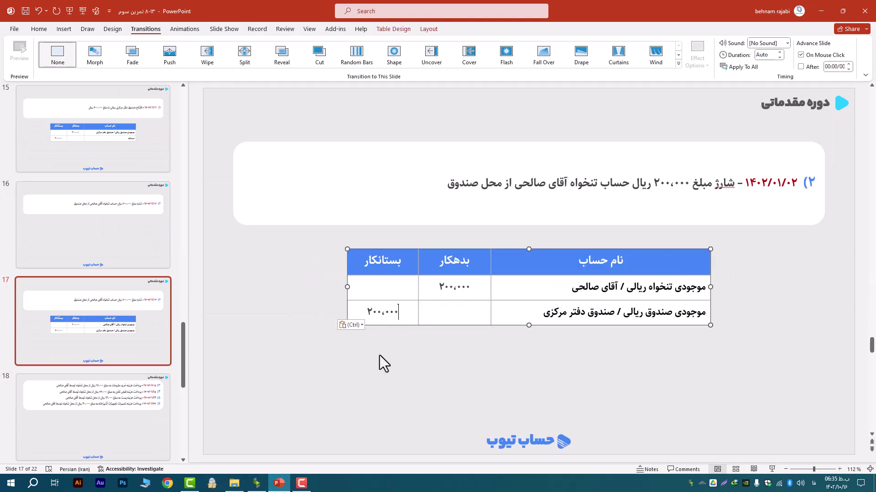
Step: Move slide 13 with the petty cash list and receipts directly after item 2's answer slide, and save the presentation
click(152, 337)
scroll(151, 289, up, 8)
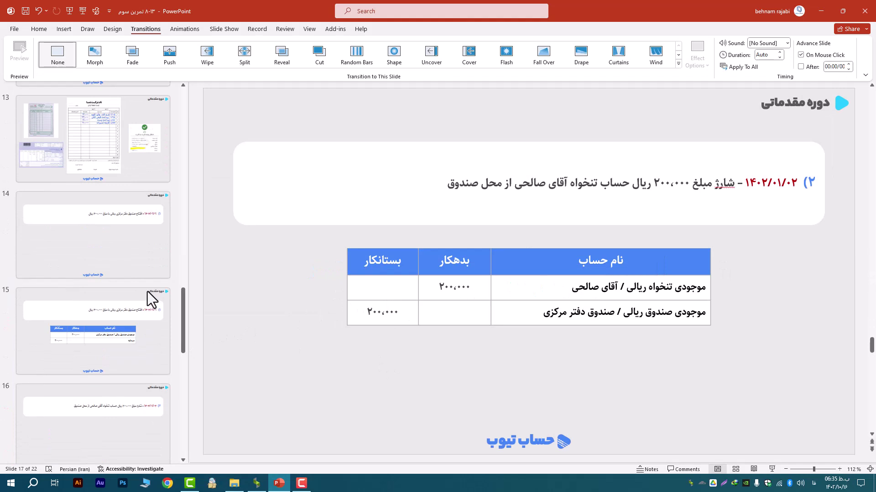
scroll(122, 324, down, 1)
mouse_move(124, 285)
mouse_down()
mouse_move(118, 429)
mouse_move(115, 276)
mouse_move(120, 287)
mouse_up()
scroll(123, 299, up, 5)
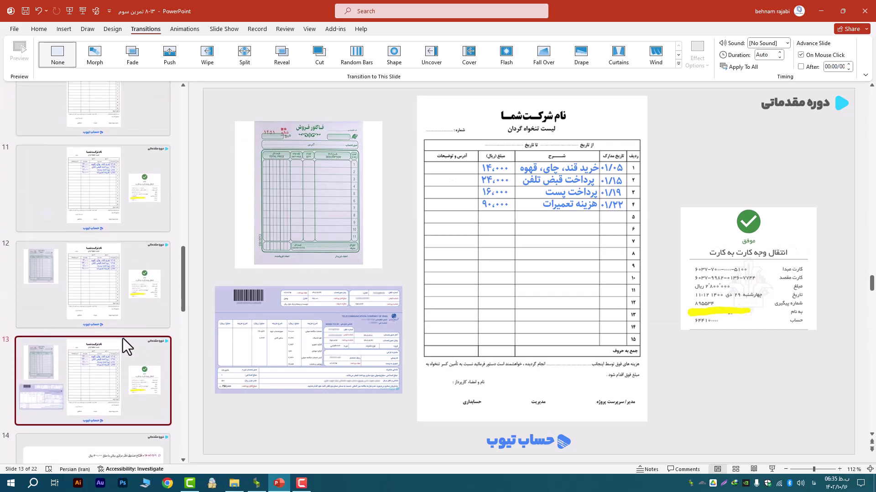
scroll(121, 337, down, 9)
scroll(119, 329, up, 7)
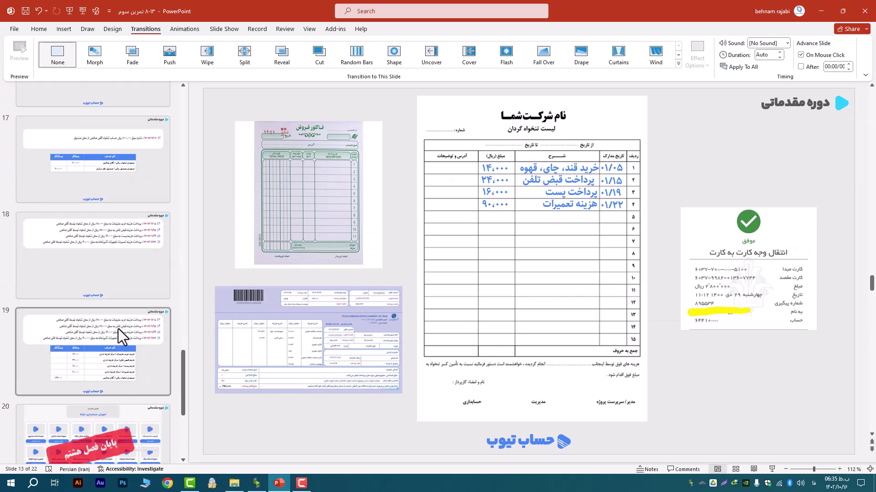
drag(127, 224, 124, 337)
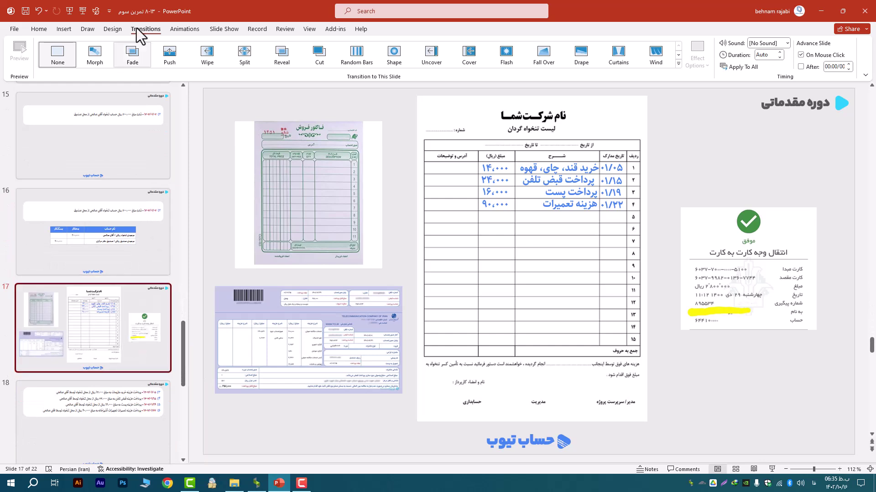
key(ctrl+s)
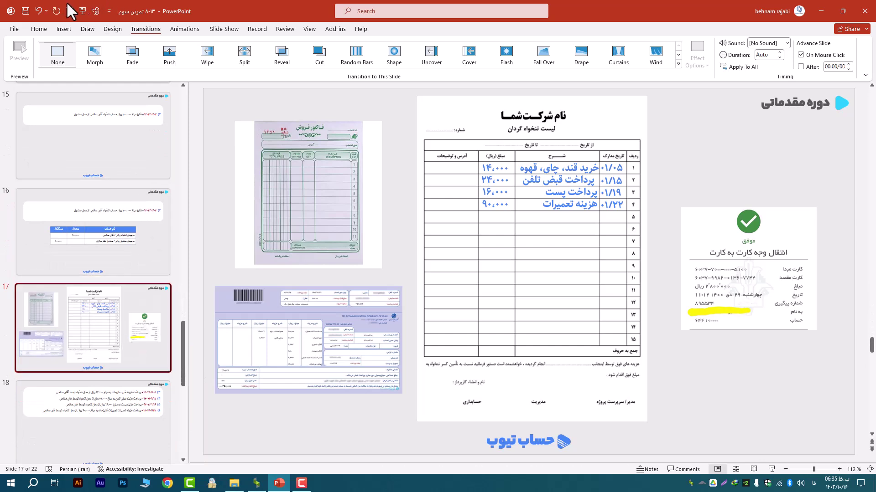
Step: Check the reordered slides for exercise items 1 and 2
scroll(91, 303, up, 4)
scroll(134, 290, up, 4)
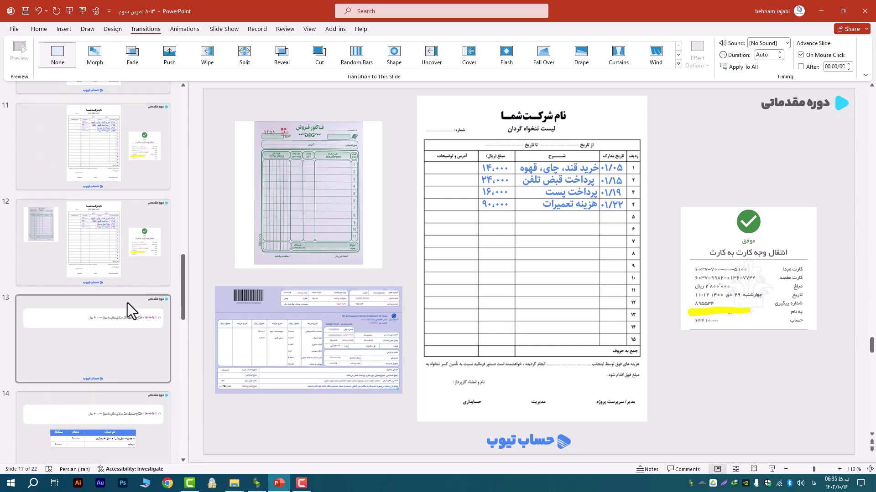
scroll(97, 329, down, 3)
click(103, 306)
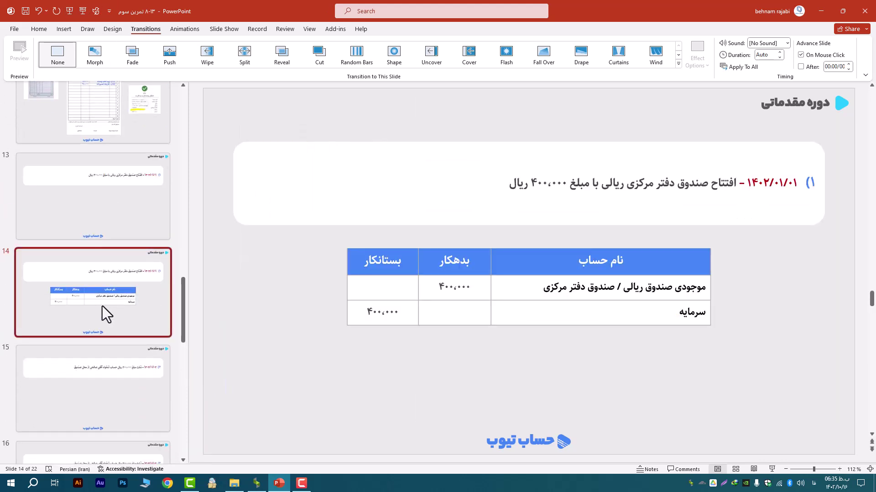
scroll(129, 296, down, 1)
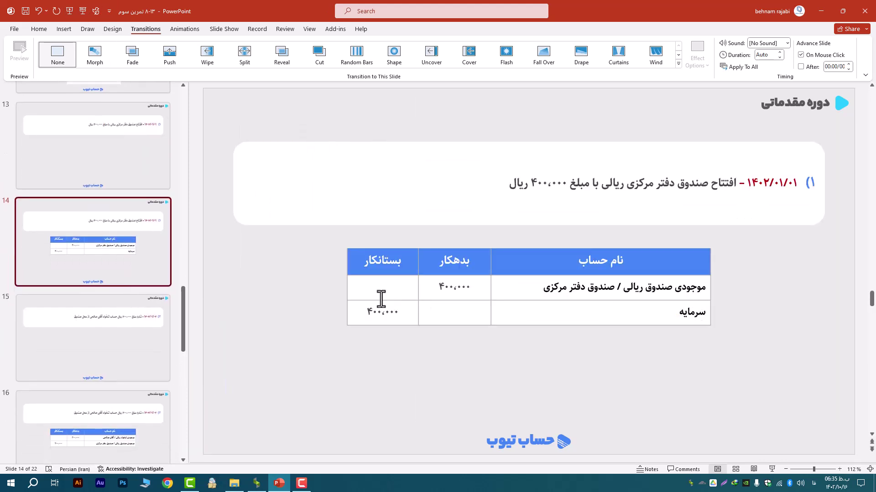
click(133, 351)
scroll(135, 345, down, 1)
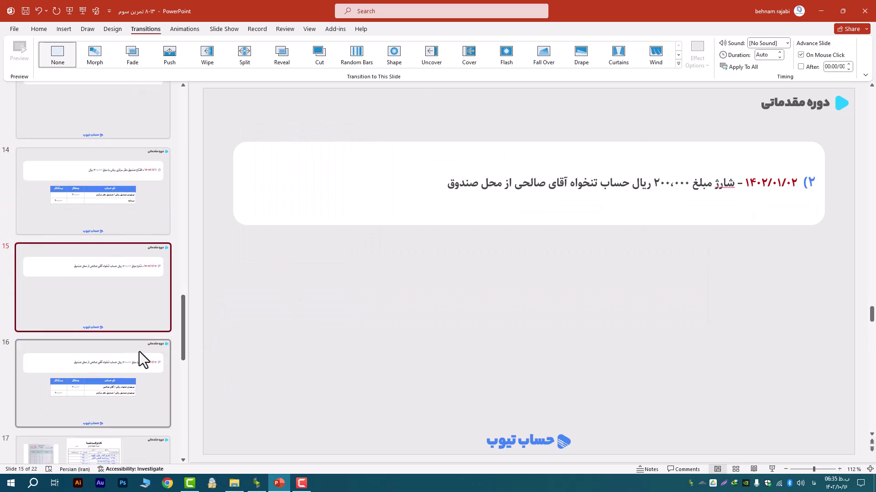
Step: Start the slide show from slide 16 and swap the presenter view with the slide show display
click(132, 352)
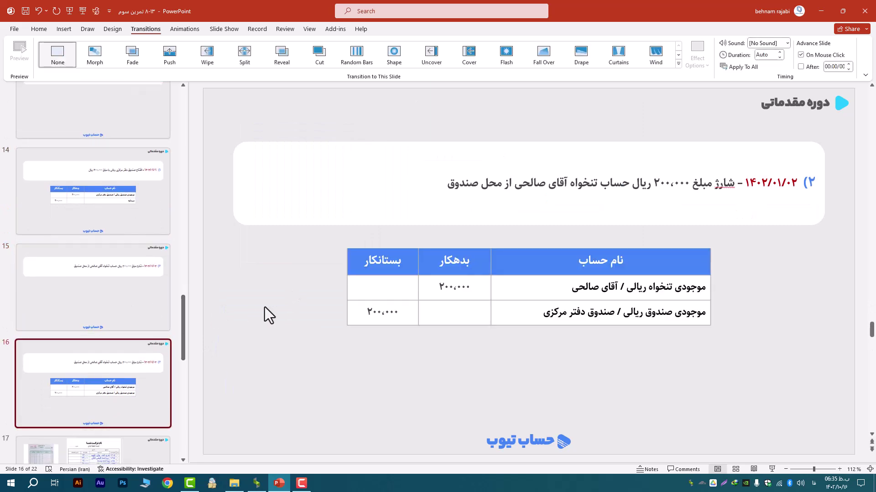
click(69, 11)
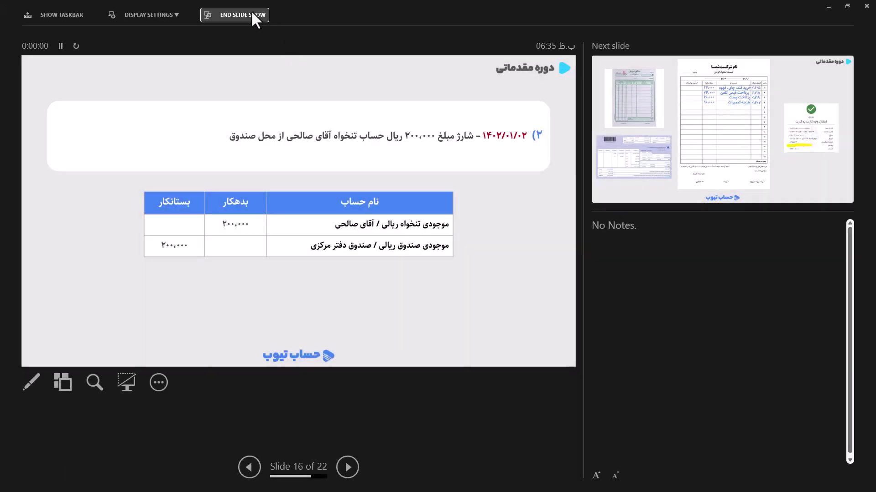
click(149, 14)
click(158, 30)
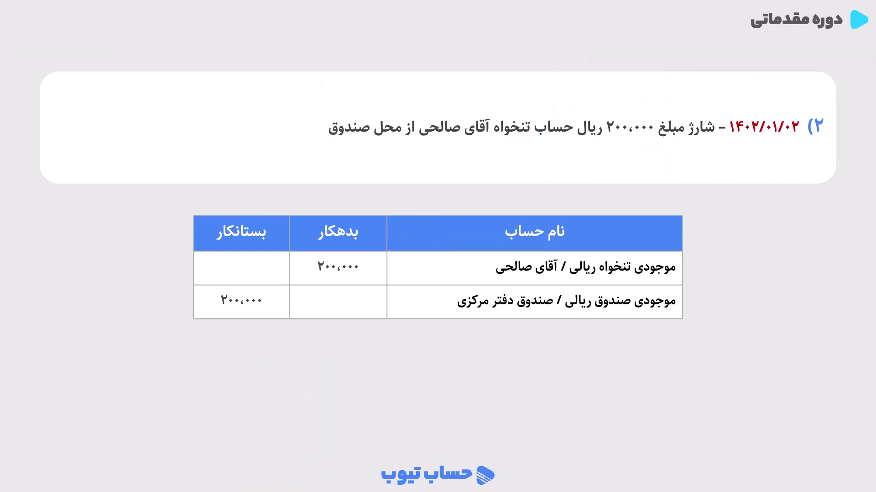
Step: Switch to the accounting software and date the new voucher 1402/01/02
key(alt+Tab)
click(570, 198)
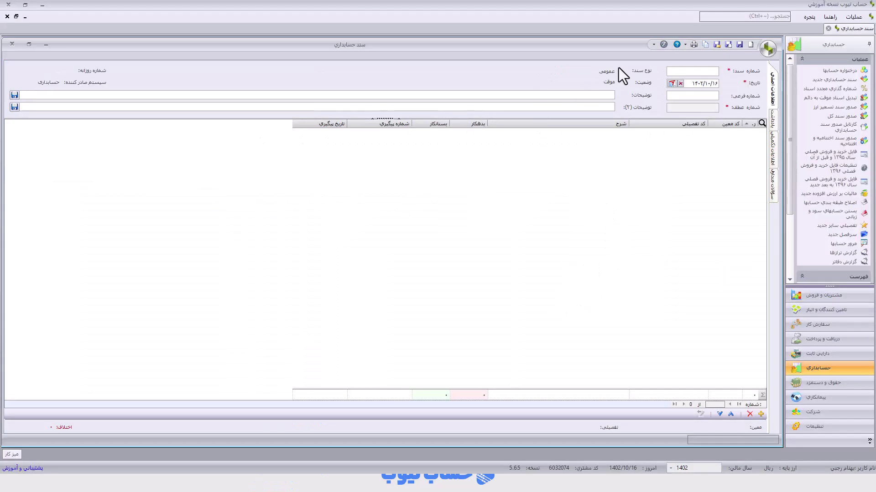
double_click(695, 82)
text(14020102)
Step: Describe the voucher as «شارژ موجودی تنخواه» followed by the petty cash holder's name, and add two rows
text(شارژ)
text( موجودي تن)
text(خواه اقاي)
text( صالحی)
click(762, 414)
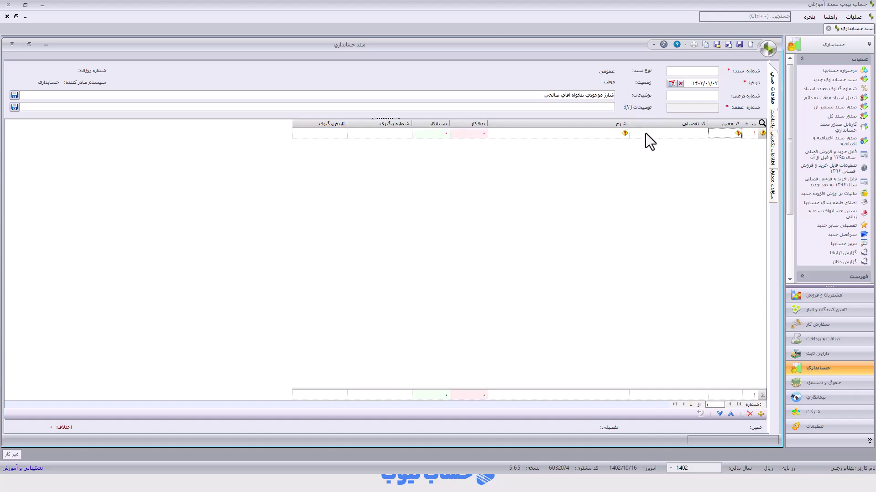
click(760, 413)
Step: Set the first row's ledger account to «تنخواه گردانهای ریالی», code 111003, by filtering the account titles for «تنخواه»
mouse_move(737, 136)
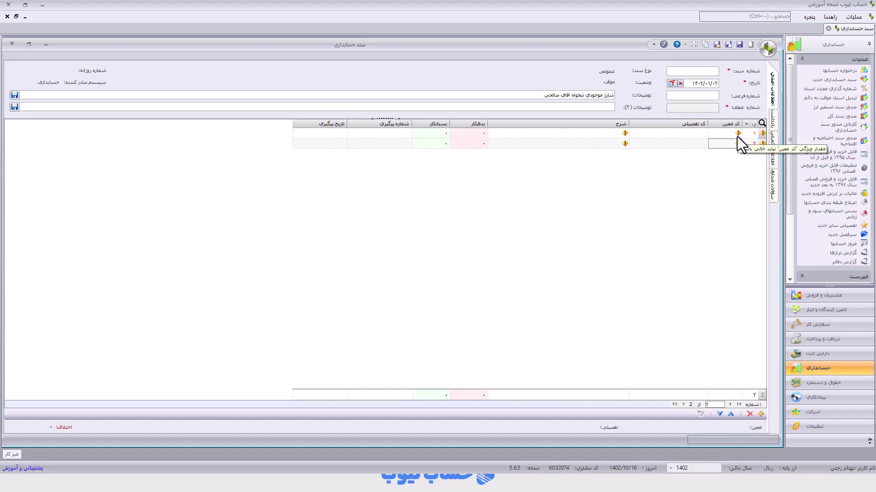
click(712, 134)
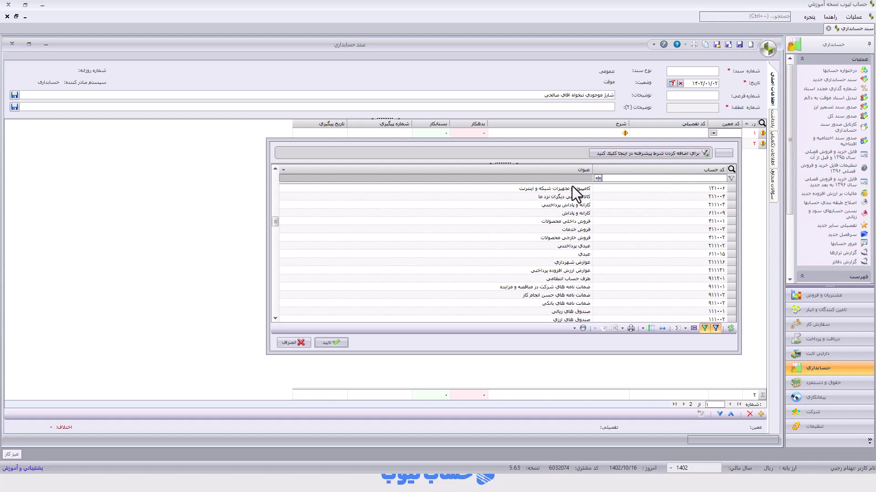
click(589, 179)
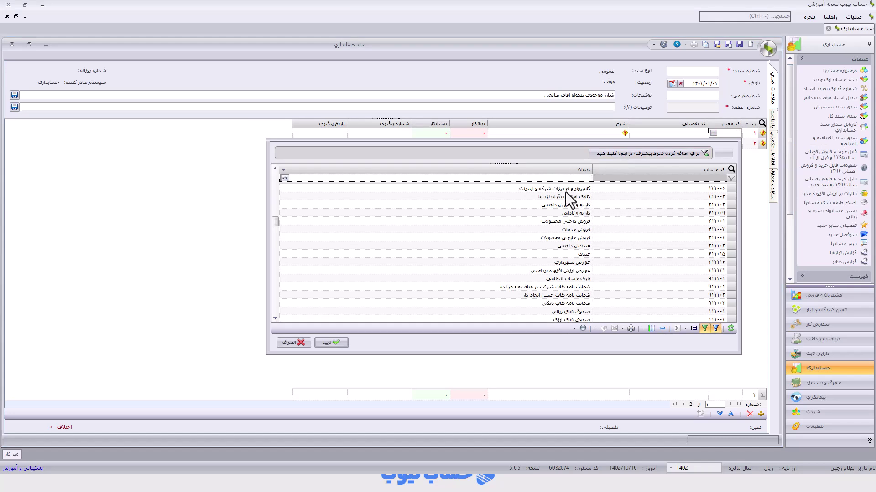
text(تنخواه)
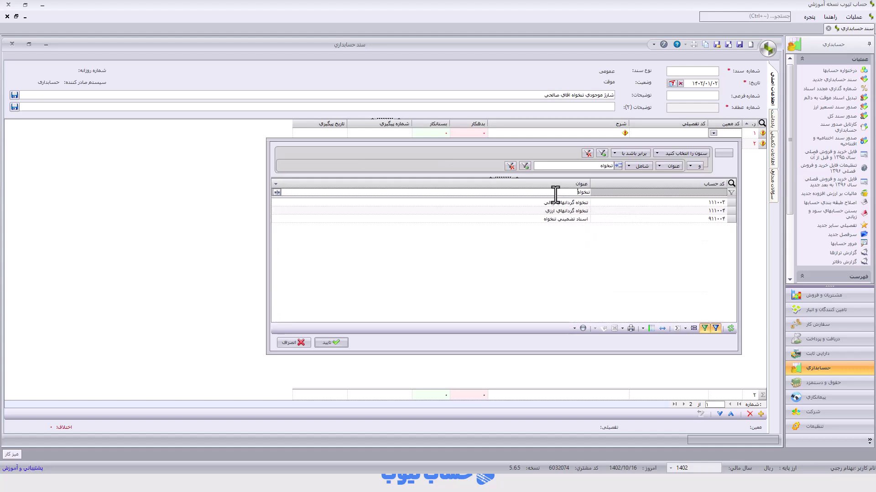
double_click(564, 201)
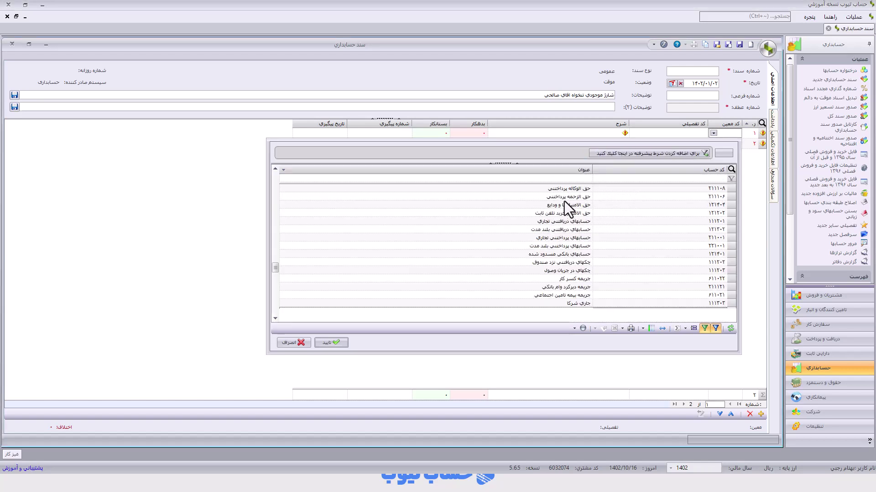
Step: Set the second row's ledger account to «صندوق های ریالی» (111001) and its detail account to «صندوق دفتر مرکزی» (0501)
click(720, 144)
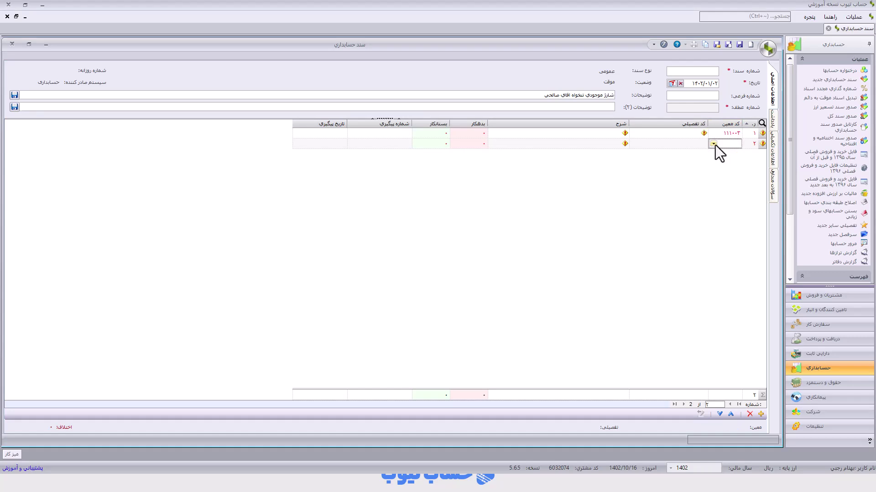
click(714, 144)
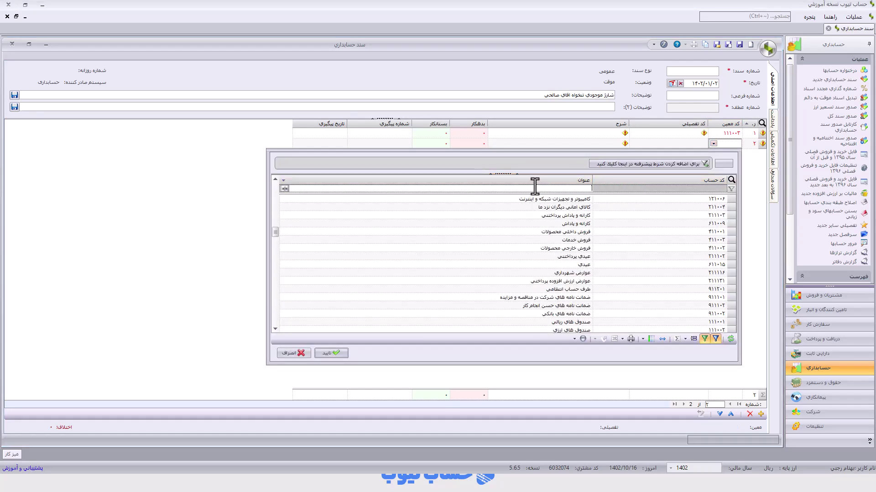
text(صندو)
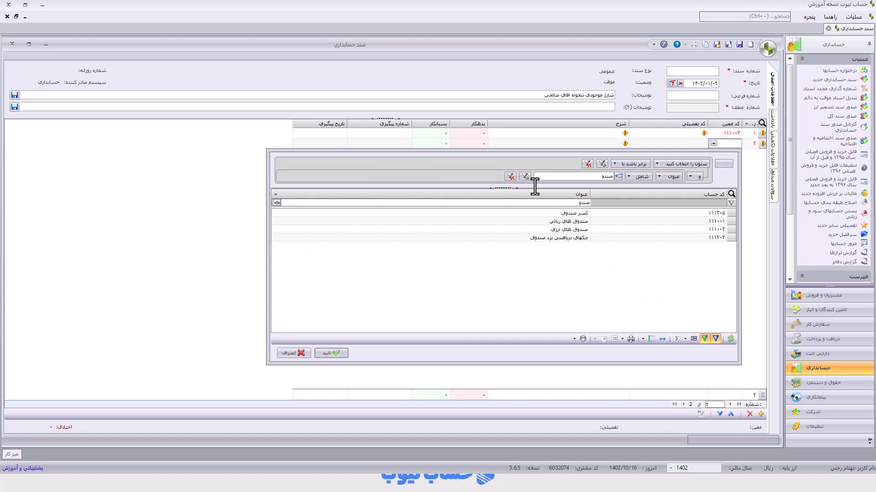
double_click(555, 223)
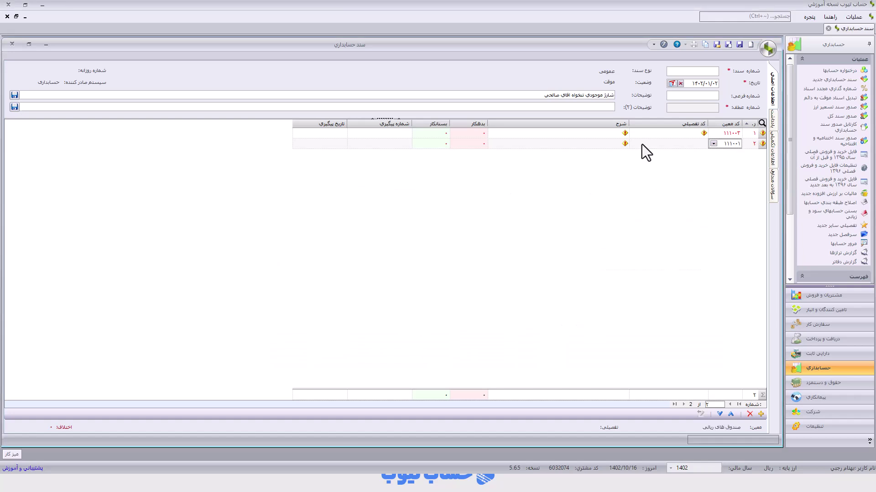
key(Return)
click(633, 144)
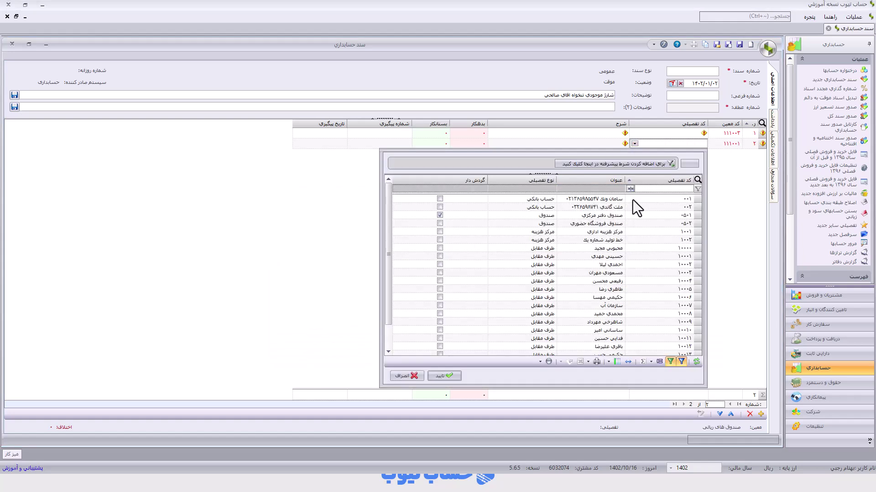
double_click(599, 217)
Step: Search the first row's detail accounts for the petty cash holder's surname and clear the filter
click(635, 134)
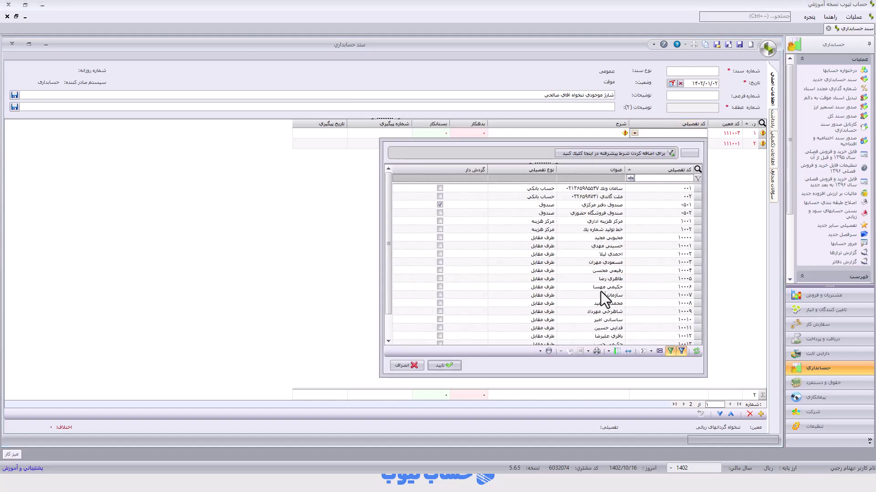
scroll(620, 274, down, 3)
scroll(613, 227, up, 3)
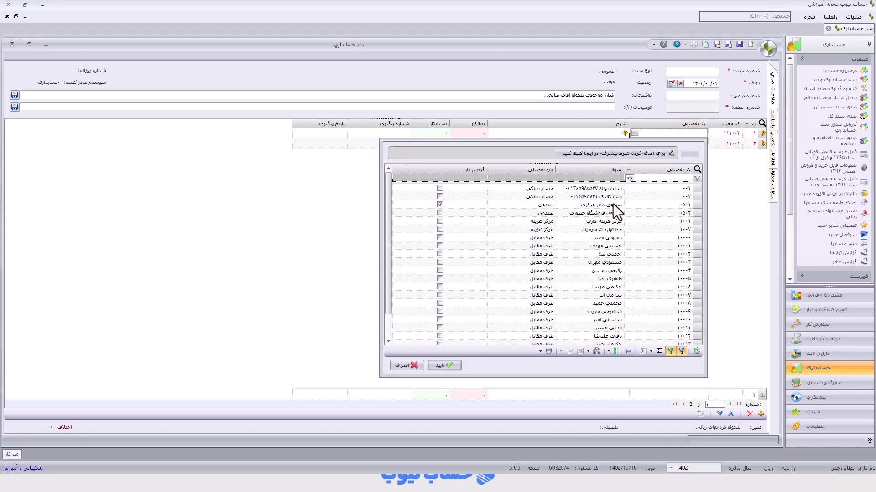
click(602, 178)
text(صالحی)
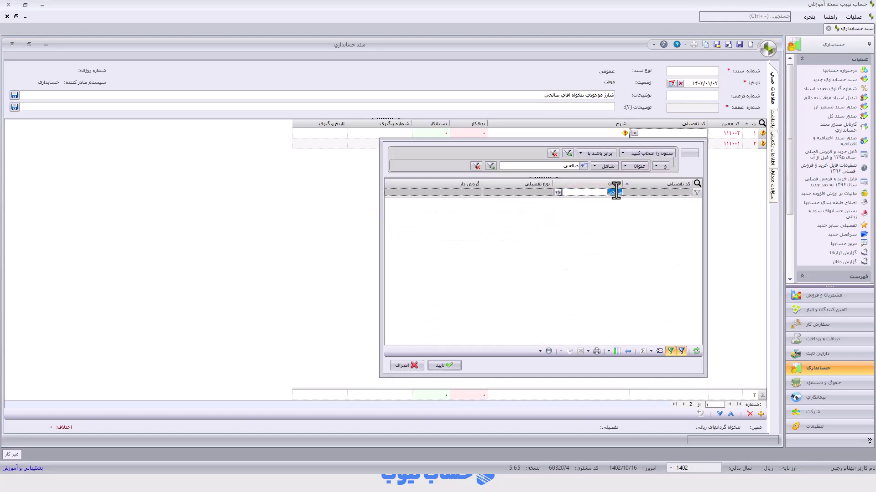
key(BackSpace)
Step: Define the petty cash holder as a new «شخص حقیقی» account party and assign it as the first row's detail account
right_click(586, 251)
click(561, 277)
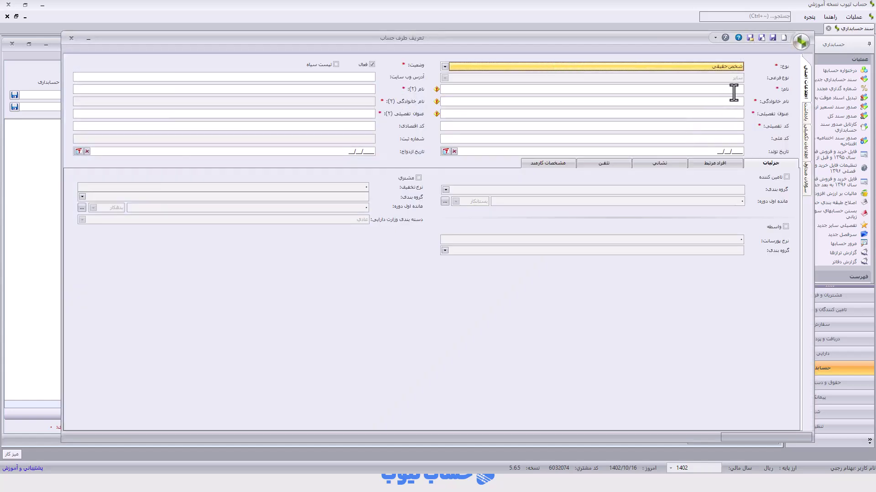
click(733, 89)
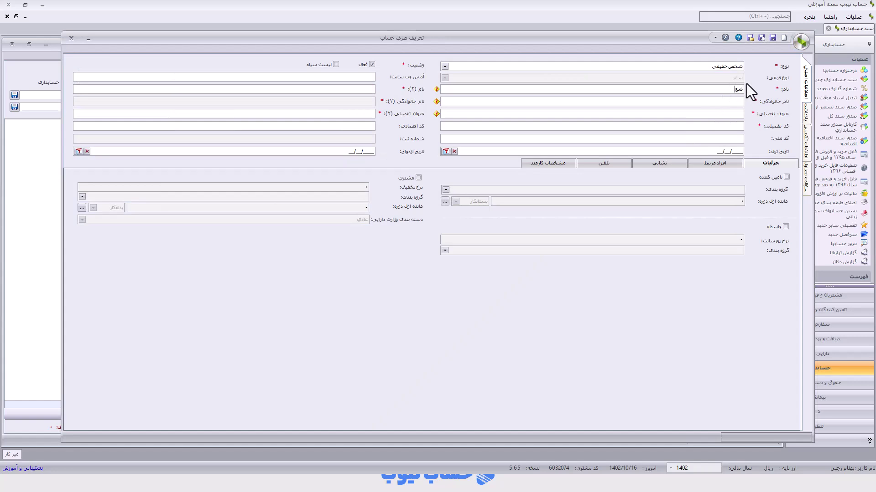
key(Tab)
click(750, 38)
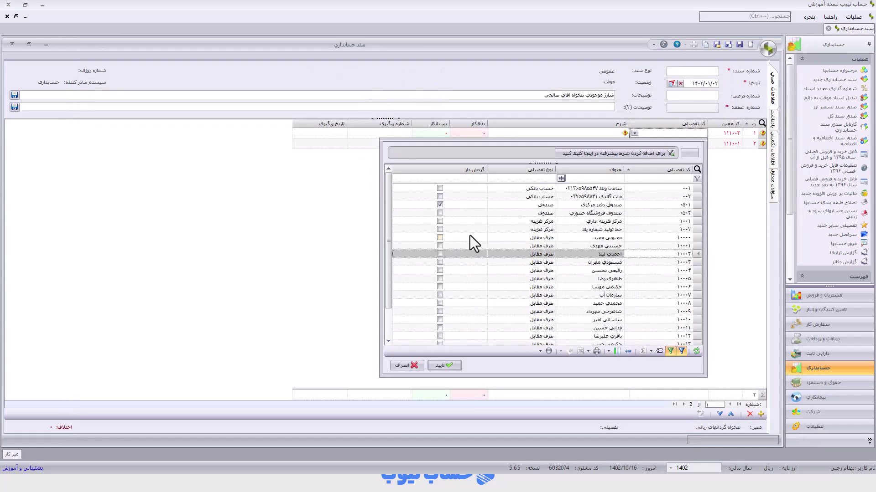
scroll(568, 256, down, 2)
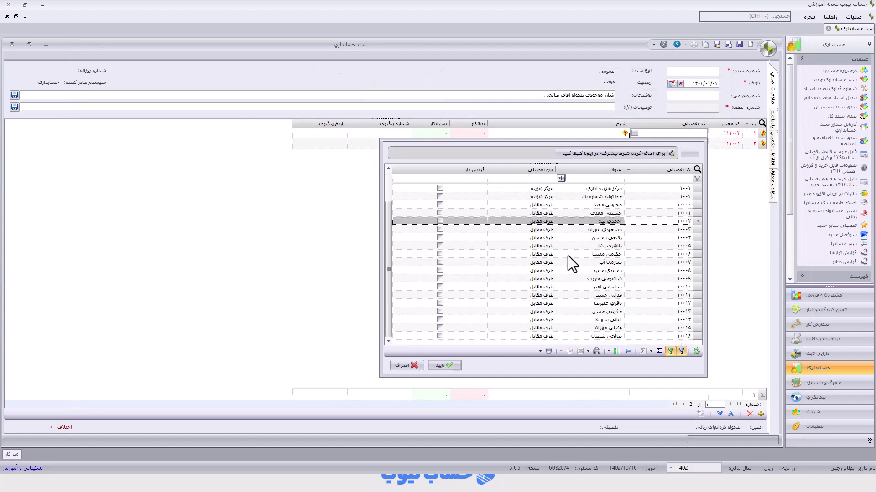
double_click(605, 339)
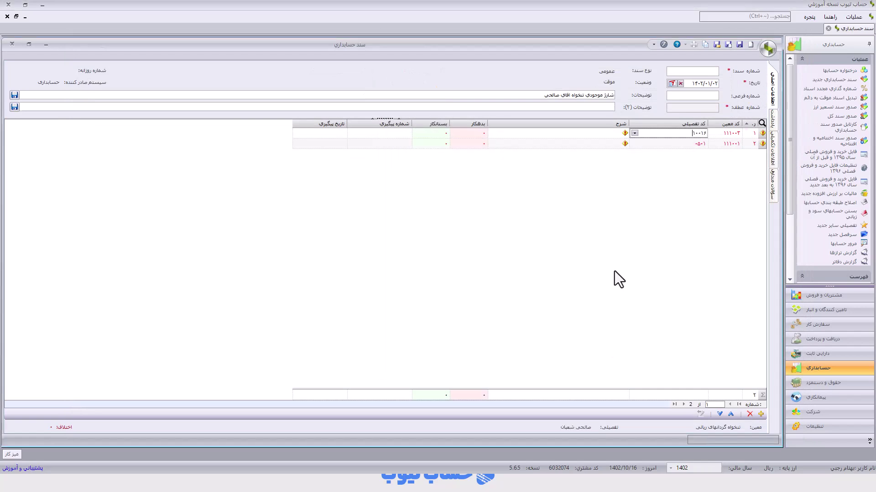
Step: Copy the voucher's description into the description of both rows
click(603, 95)
key(ctrl+c)
click(610, 136)
key(ctrl+v)
key(Down)
key(ctrl+v)
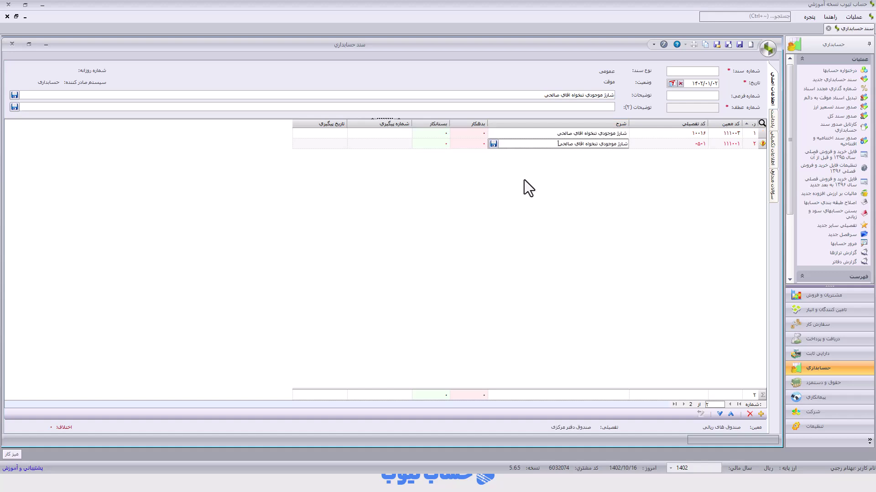
Step: Debit the petty cash row and credit the cash box row with 200,000 rials each, and save the voucher
click(470, 134)
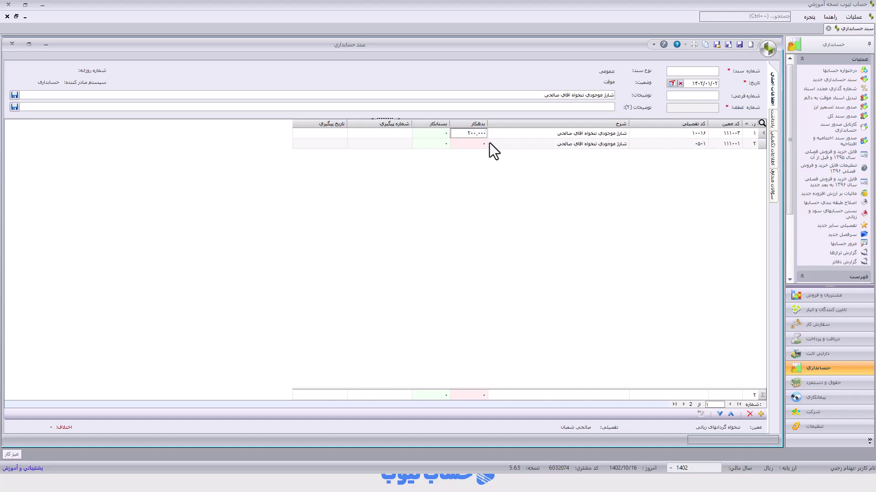
click(433, 144)
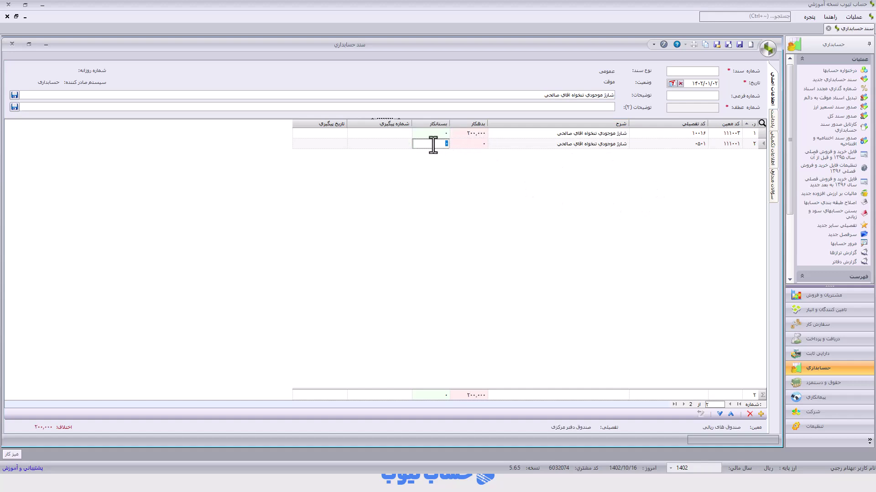
text(20)
click(741, 47)
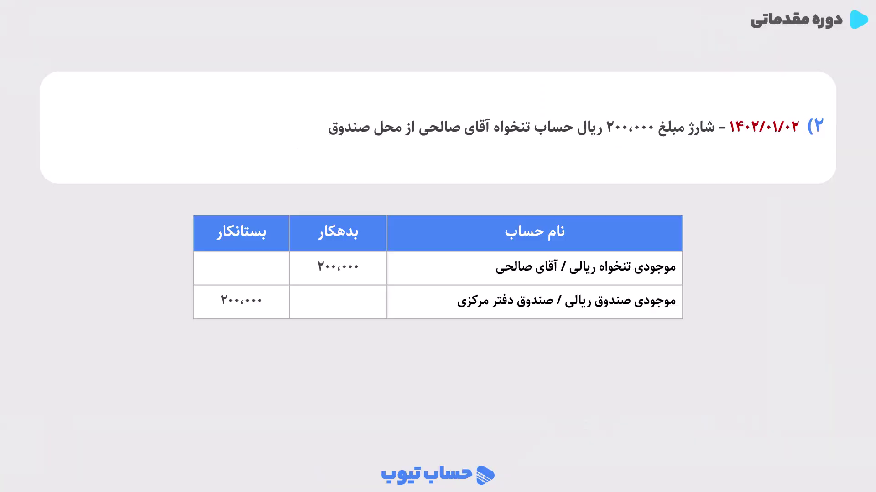
Step: Review the slides on exercise items 2 to 6, including the petty cash expense list and the expense entry table
click(425, 154)
click(497, 135)
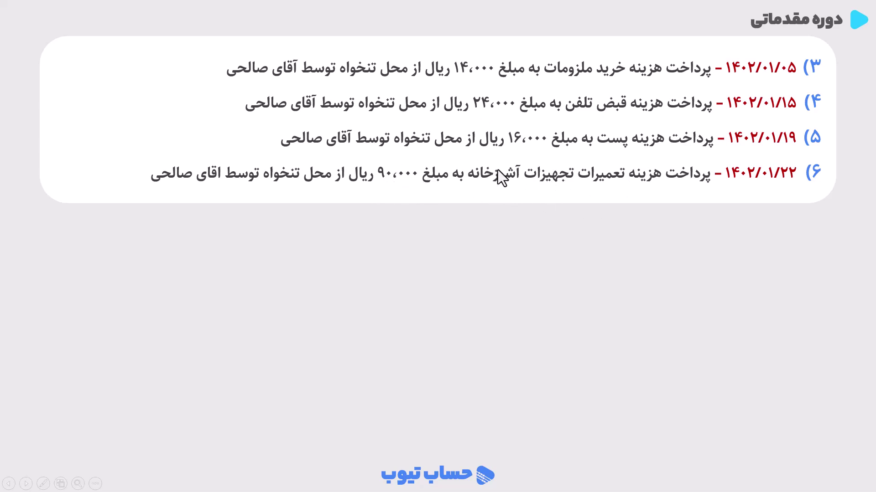
click(372, 183)
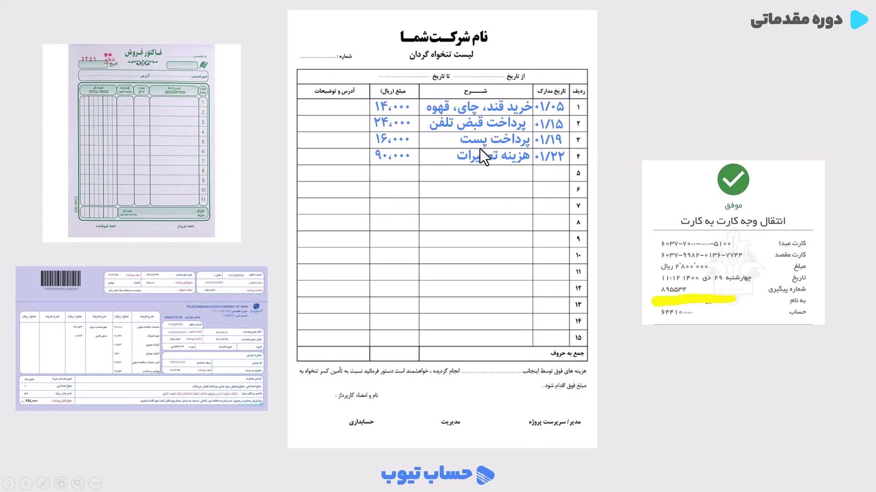
click(471, 166)
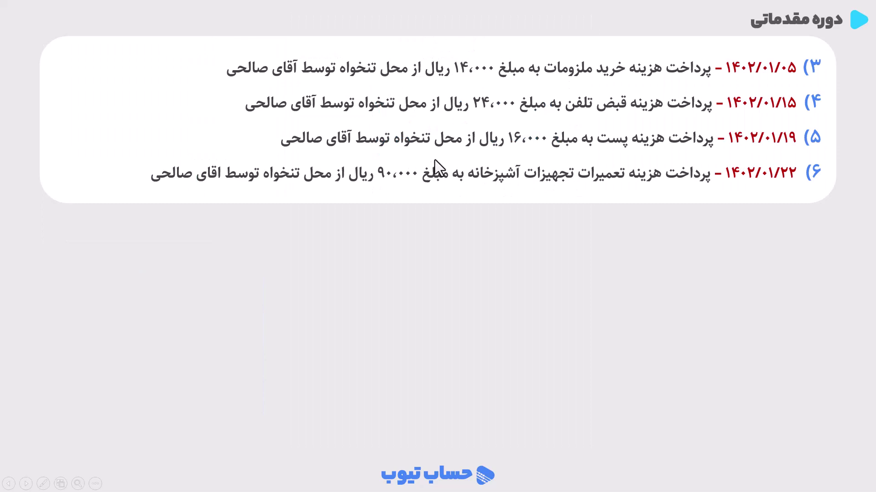
click(397, 173)
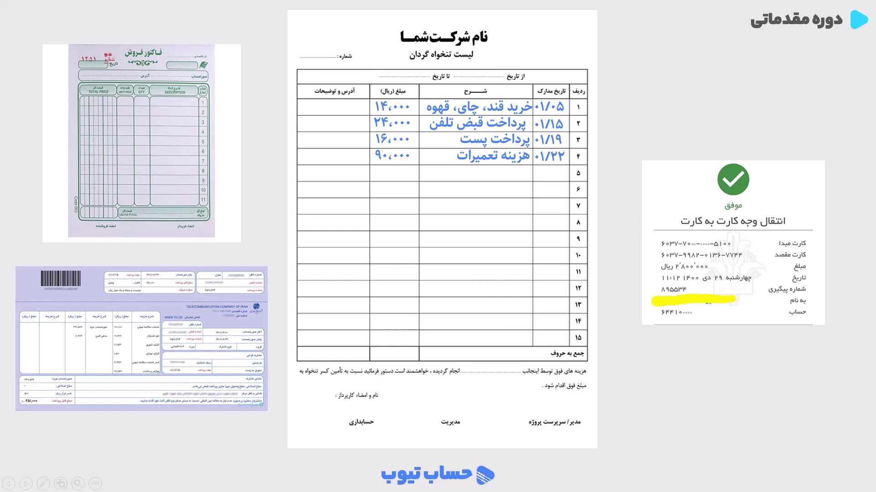
click(540, 283)
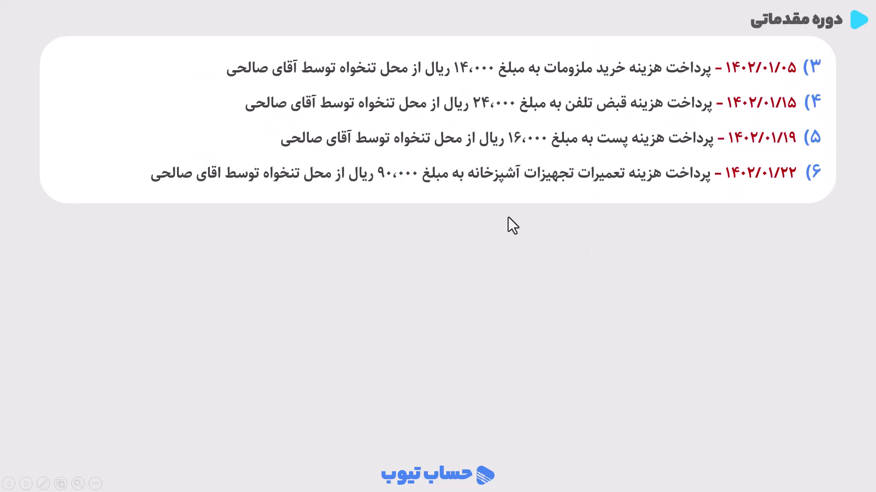
click(498, 225)
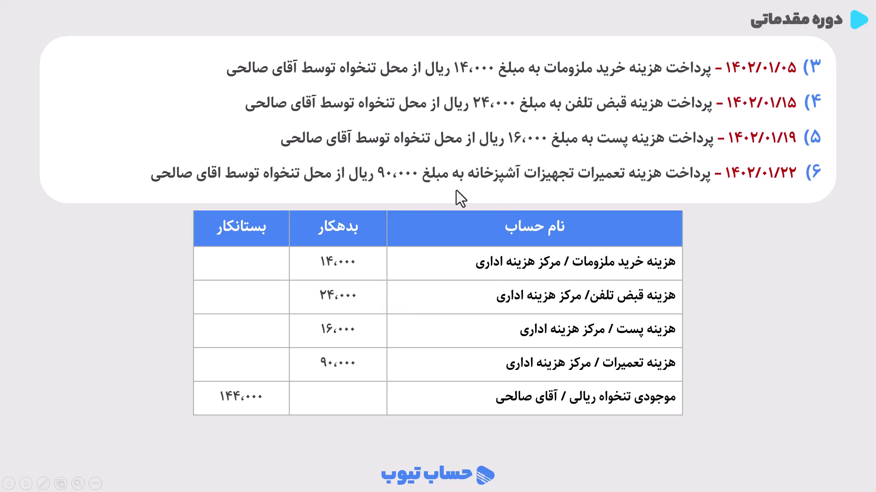
Step: Switch back to the accounting software and start a new voucher dated 1402/01/31
key(alt+Tab)
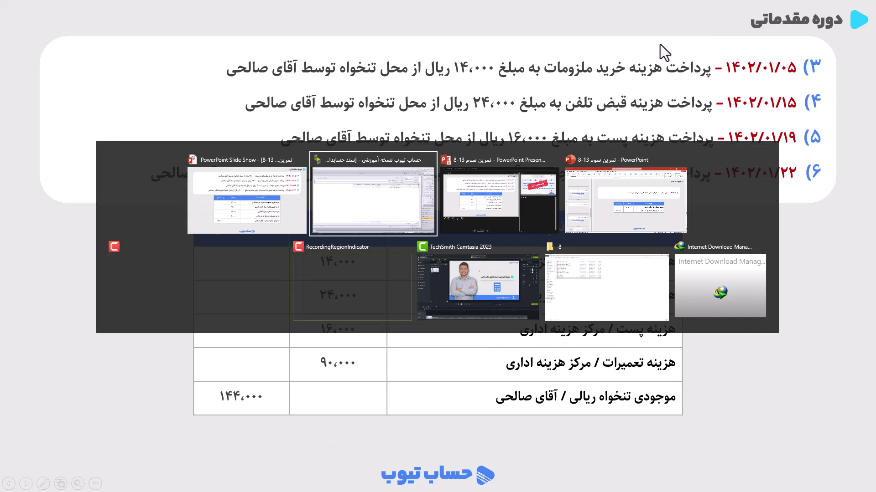
key(Escape)
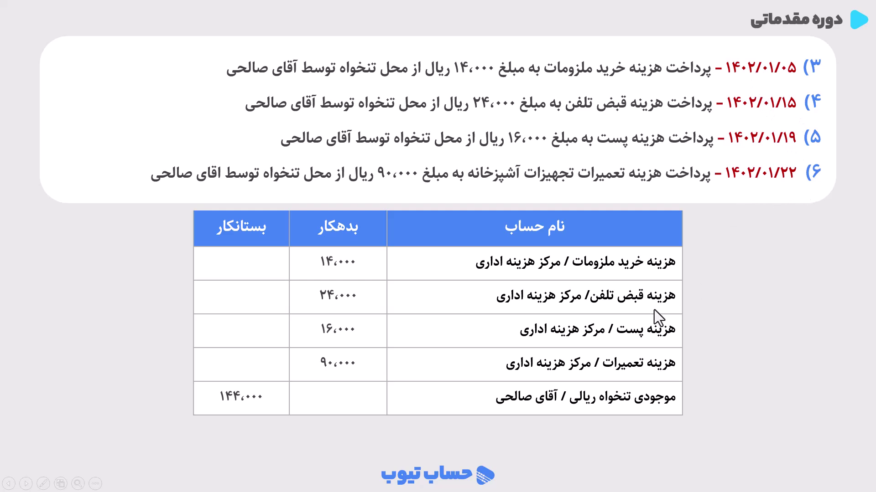
key(alt+Tab)
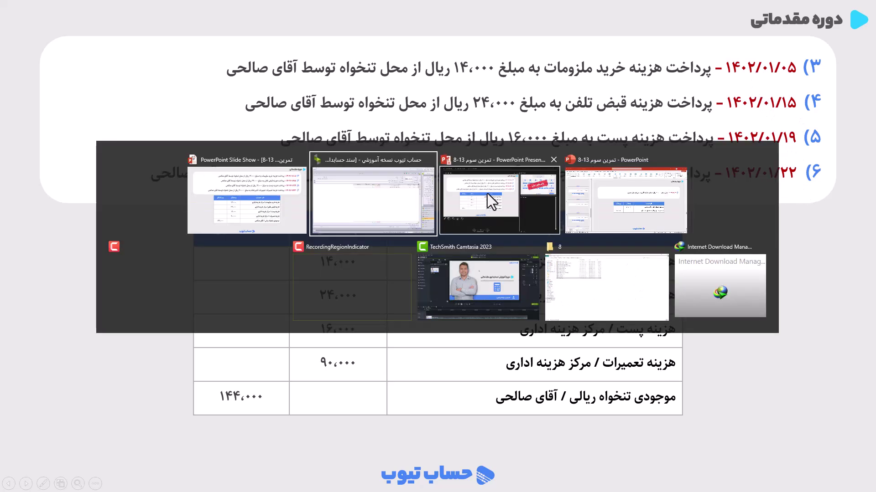
click(376, 199)
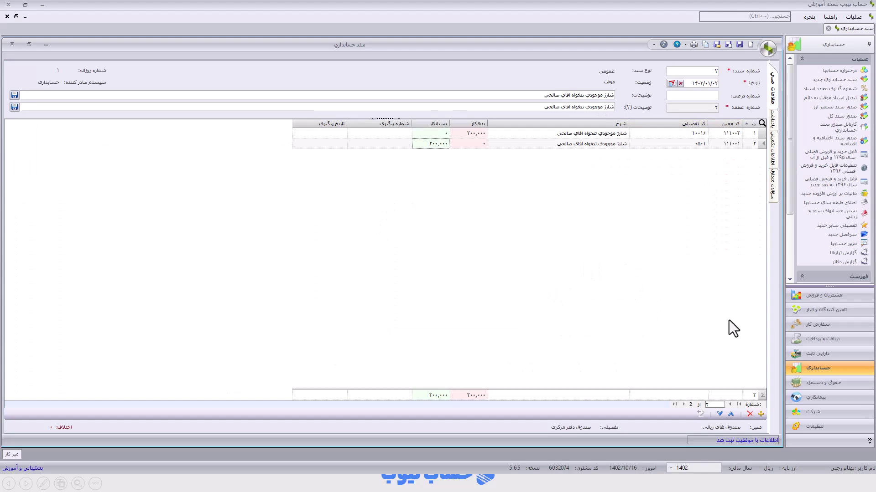
click(750, 46)
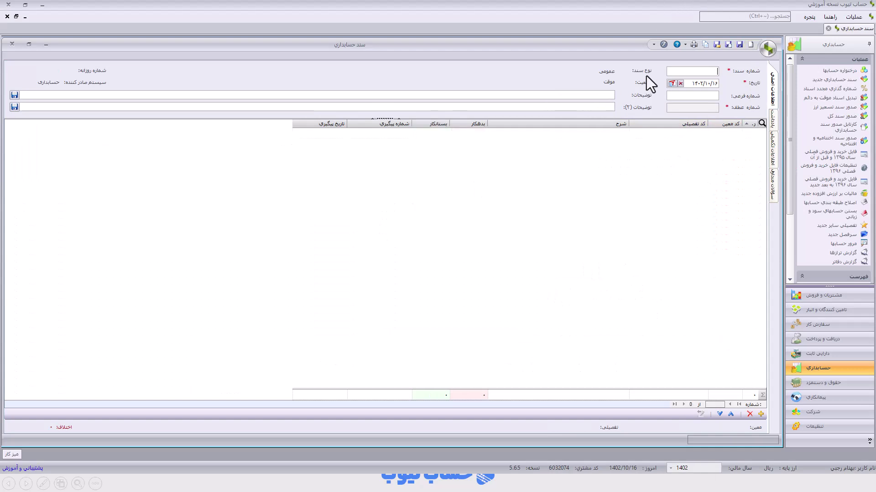
click(695, 85)
key(BackSpace)
text(14020130)
key(BackSpace)
text(1)
Step: Describe the voucher as «ثبت هزینه های تنخواه فروردین ماه» and add five rows
text(واه فرورد)
text(ين ماه)
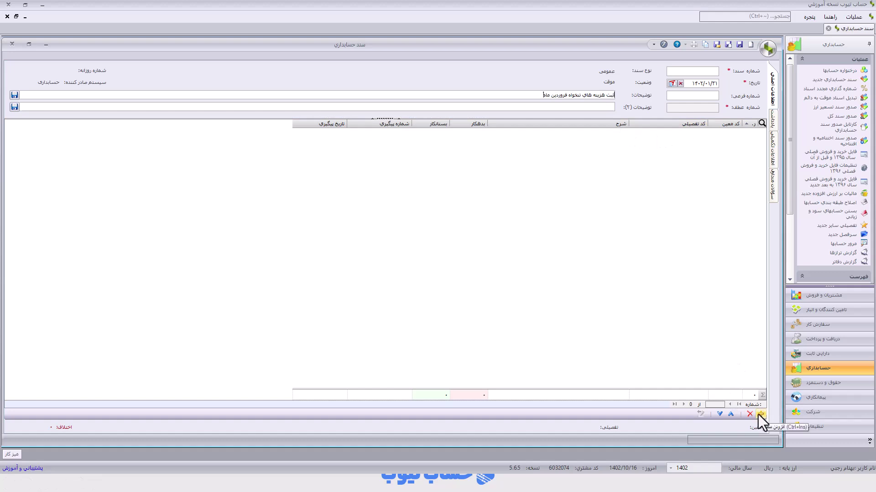
click(758, 415)
click(758, 415)
click(758, 415)
click(758, 415)
click(758, 414)
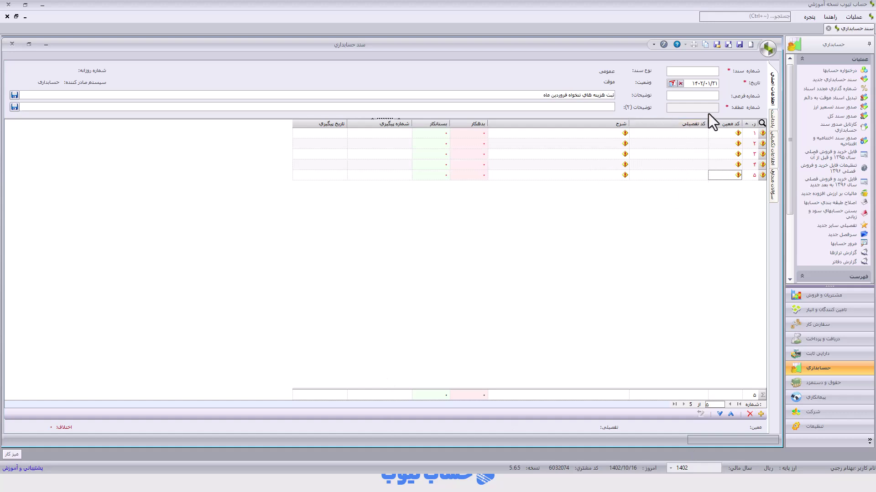
Step: Assign the ledger account «هزینه ملزومات و نوشت افزار» to the voucher's first row, filtering the account titles by «ملزوم»
click(719, 133)
click(711, 132)
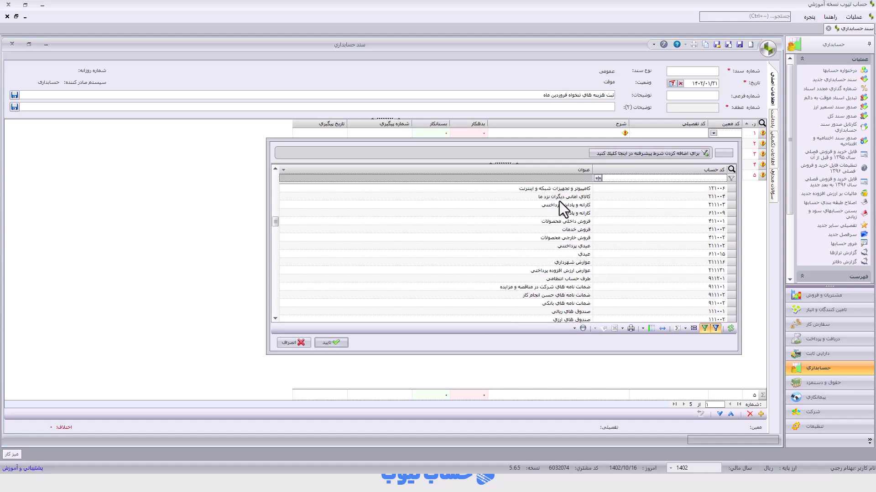
click(569, 180)
text(ملزوم)
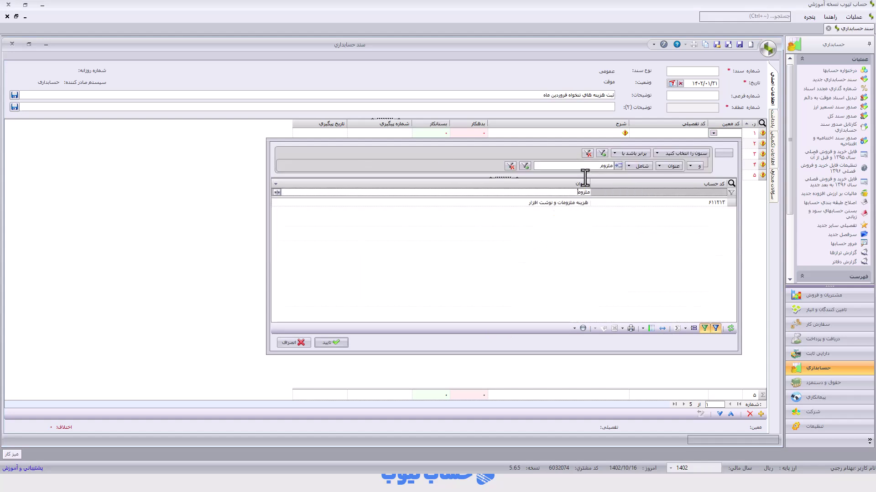
double_click(566, 207)
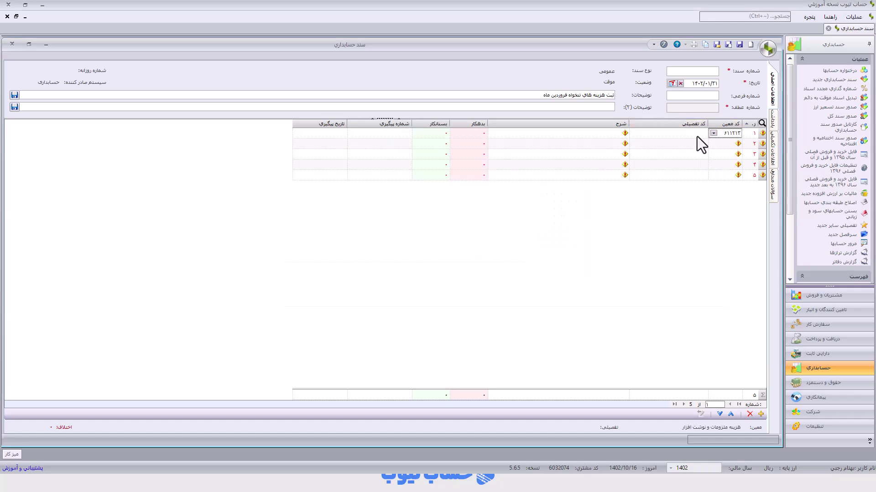
Step: Assign the ledger account «هزینه تلفن مصرفی» to the second row, filtering the account titles by «تلفن»
click(722, 144)
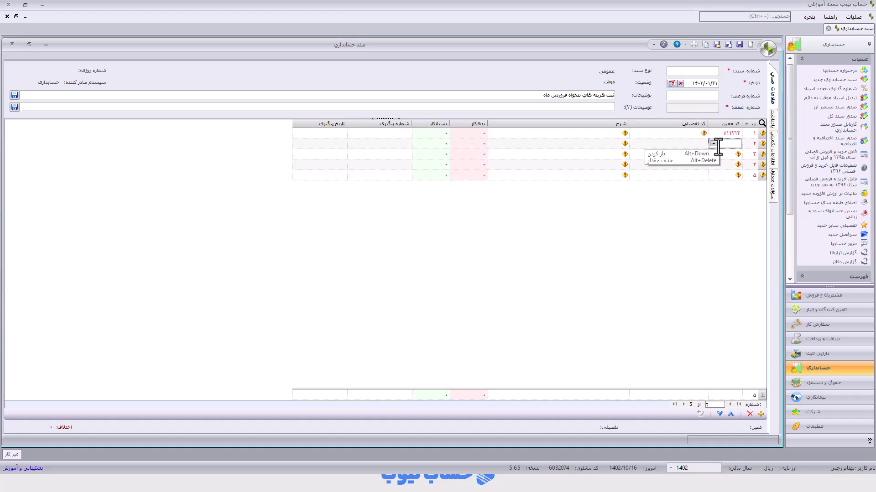
click(713, 144)
click(580, 187)
text(تلفن)
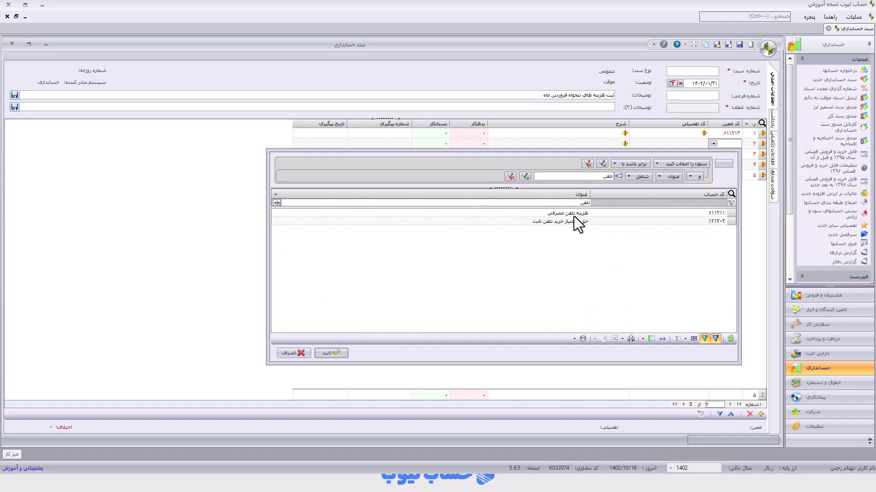
double_click(574, 214)
Step: Assign the postal expense account «هزینه پست ، TPG و ...» to the third row, filtering the account titles by «پست»
click(709, 155)
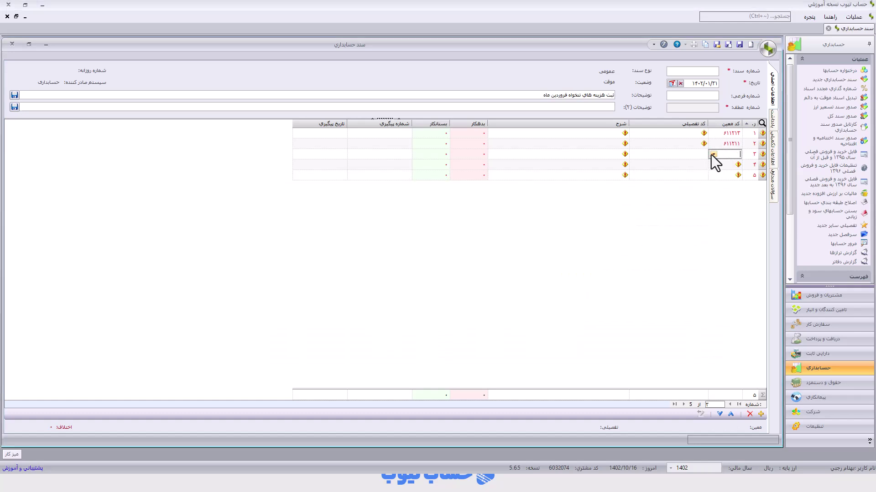
click(712, 155)
click(516, 199)
text(پست)
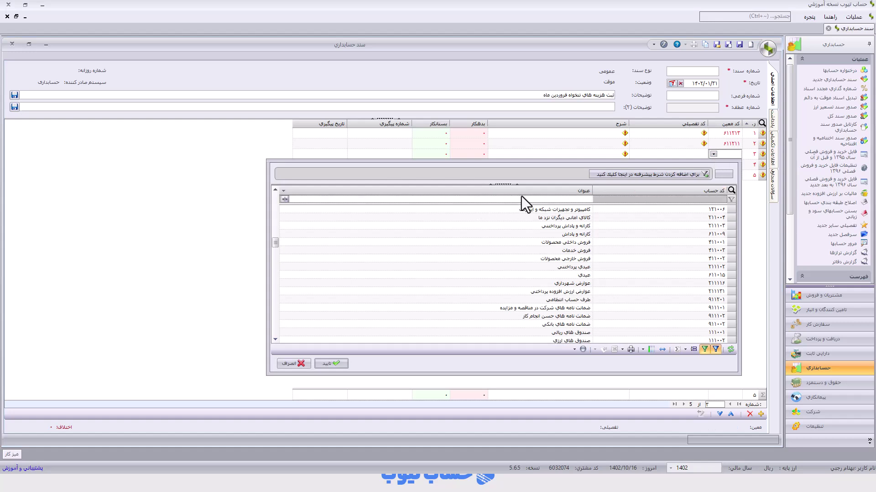
double_click(544, 224)
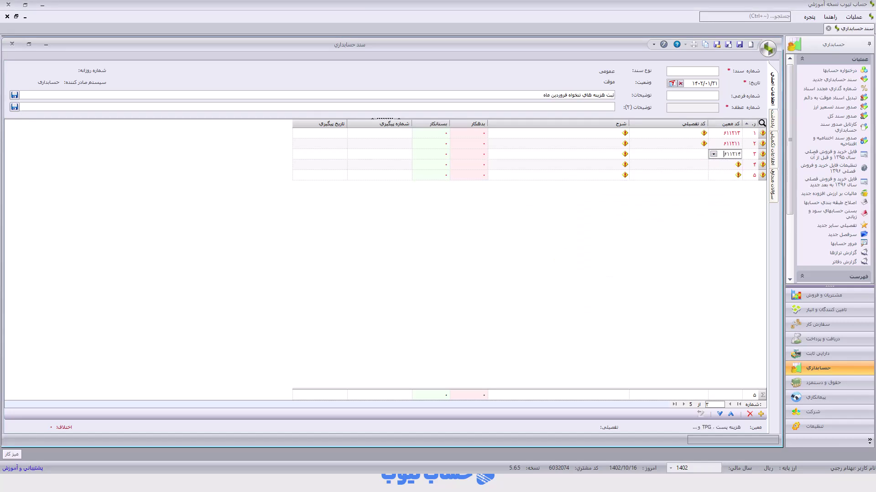
Step: Assign the ledger account «تعمیر و نگهداری ساختمان و تاسیسات» to the fourth row, filtering the account titles by «تعمی»
click(718, 166)
click(712, 166)
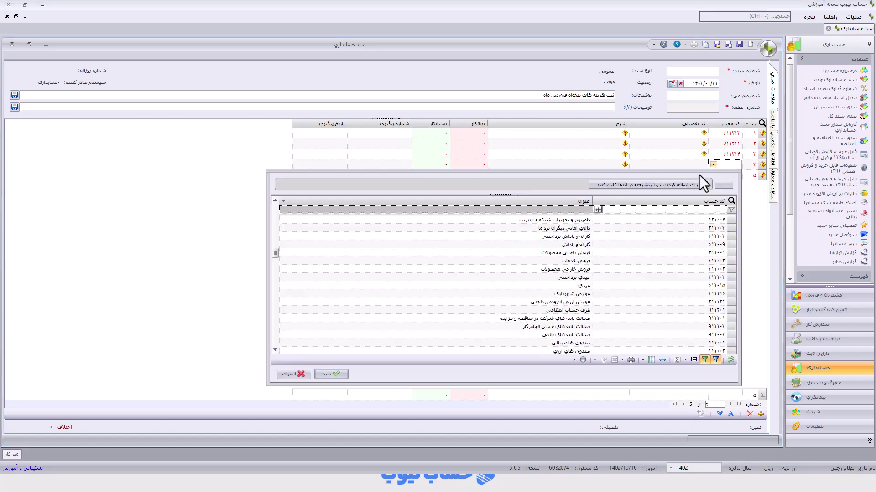
click(563, 210)
text(تعمیرات)
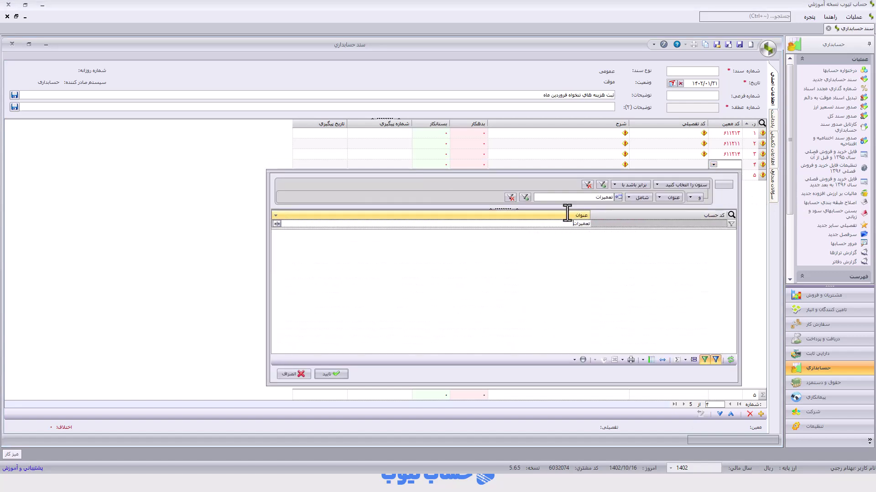
key(ctrl+a)
key(BackSpace)
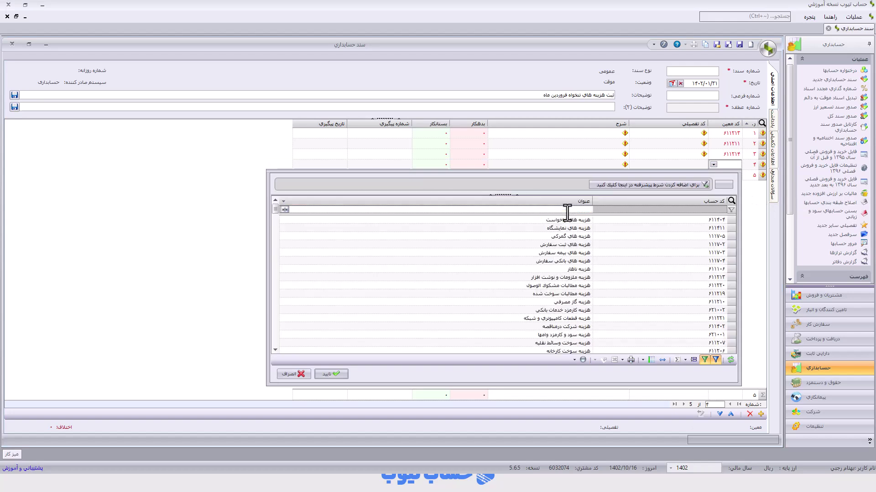
text(تعمی)
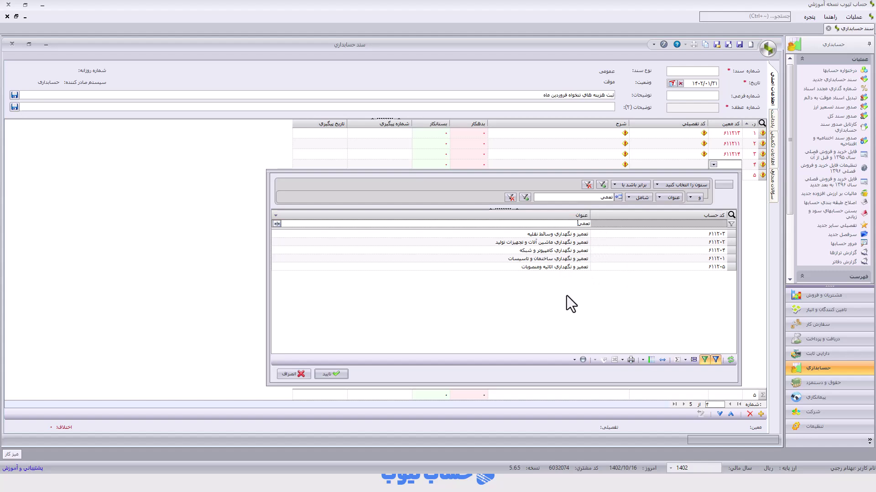
click(553, 261)
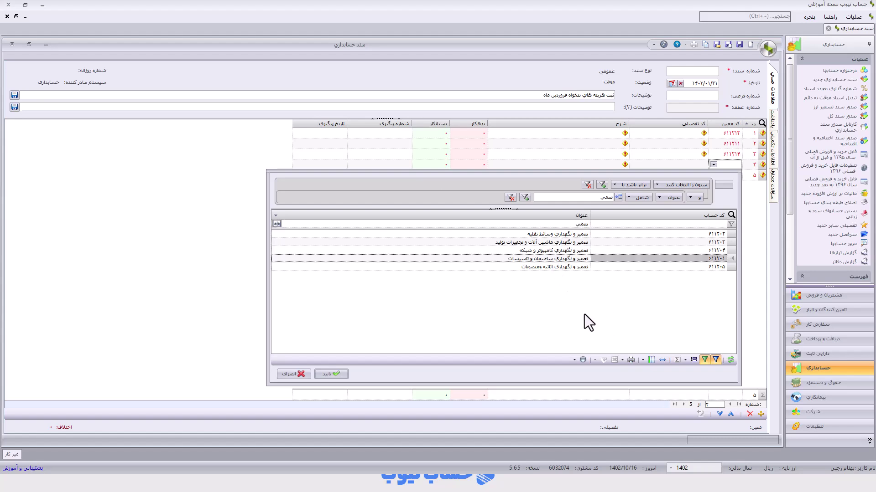
double_click(538, 259)
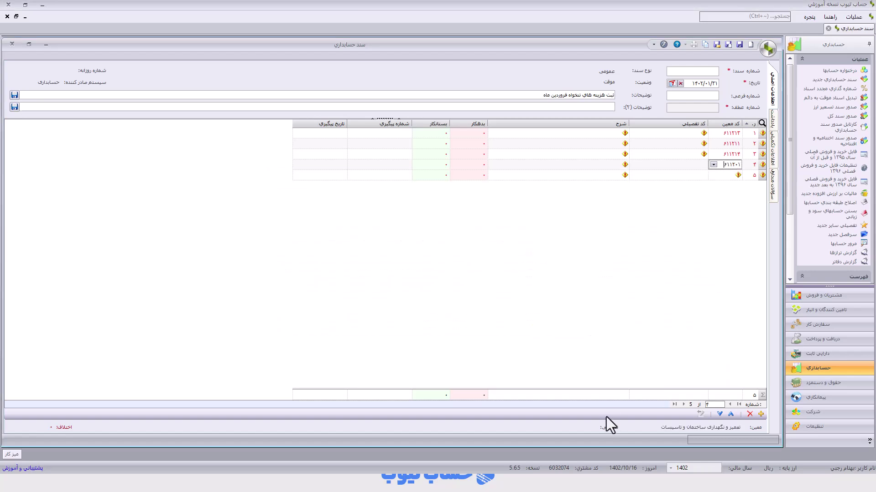
Step: Assign «تنخواه گردانهای ریالی» to the fifth row, with the petty cash holder, detail code 10016, as its detail account
click(716, 174)
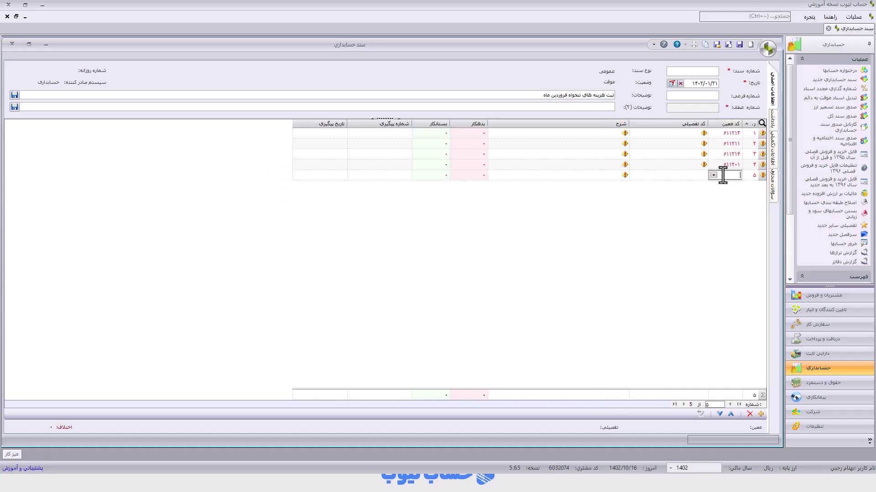
click(714, 175)
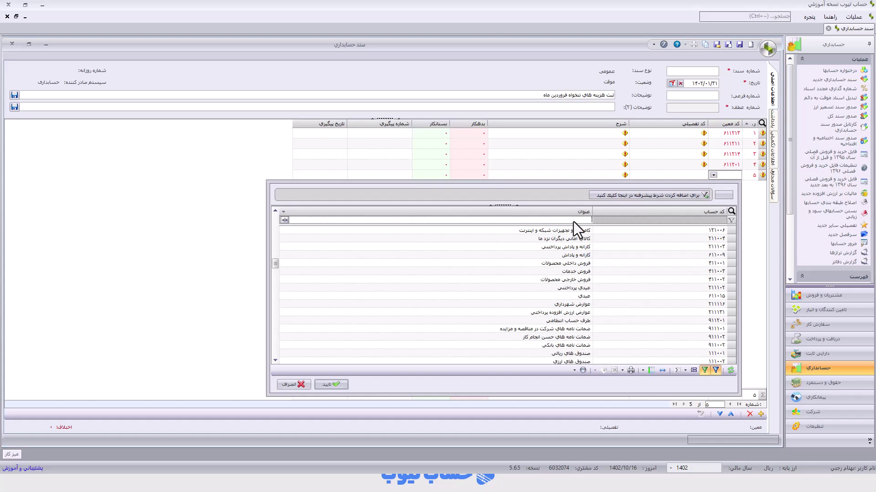
text(تنخواه)
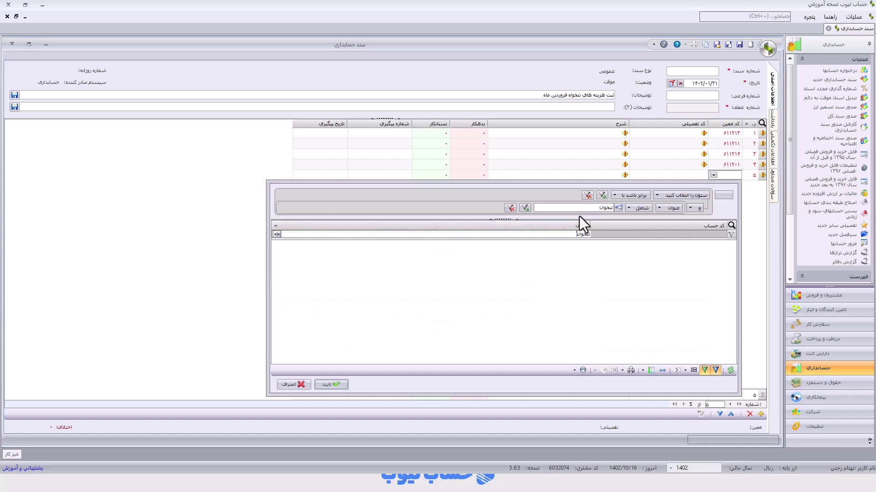
key(BackSpace)
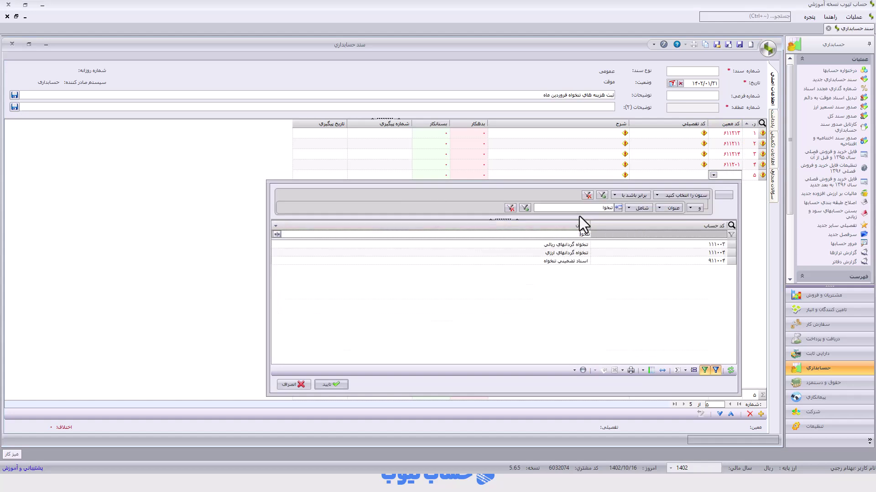
double_click(570, 247)
click(644, 176)
click(635, 175)
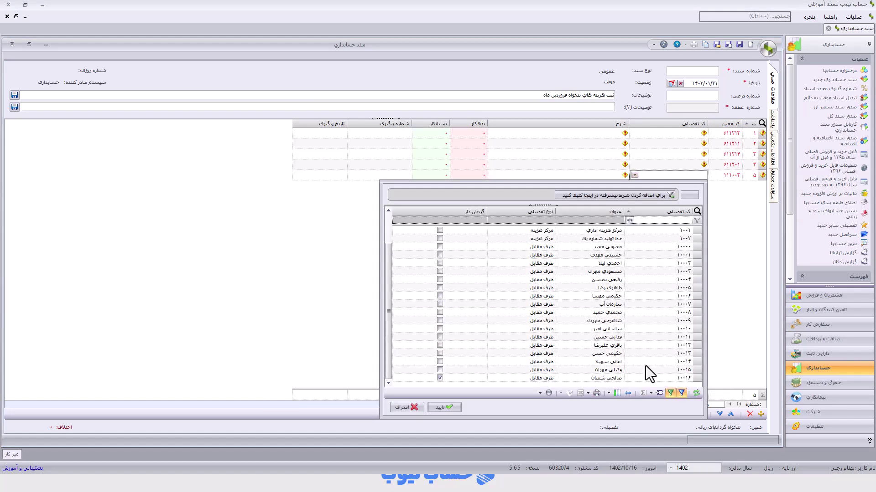
double_click(612, 378)
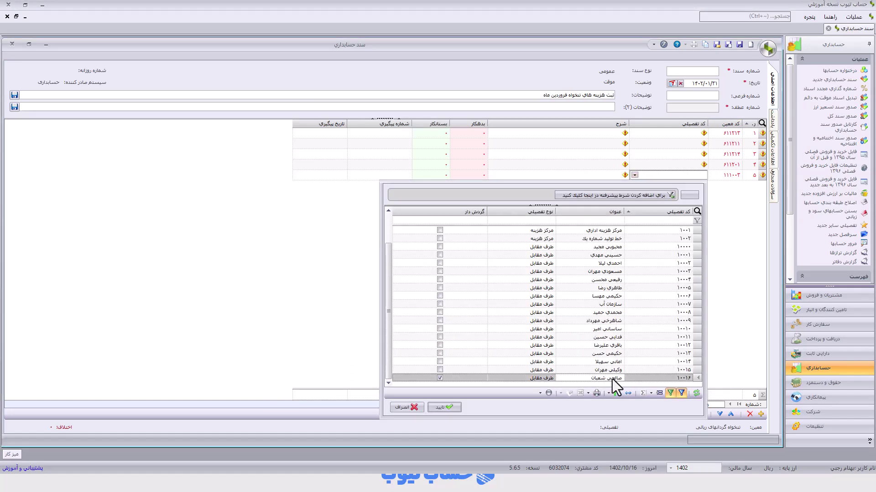
Step: Copy the voucher description «ثبت هزینه های تنخواه فروردین ماه» into the description of all five rows
click(560, 96)
key(ctrl+c)
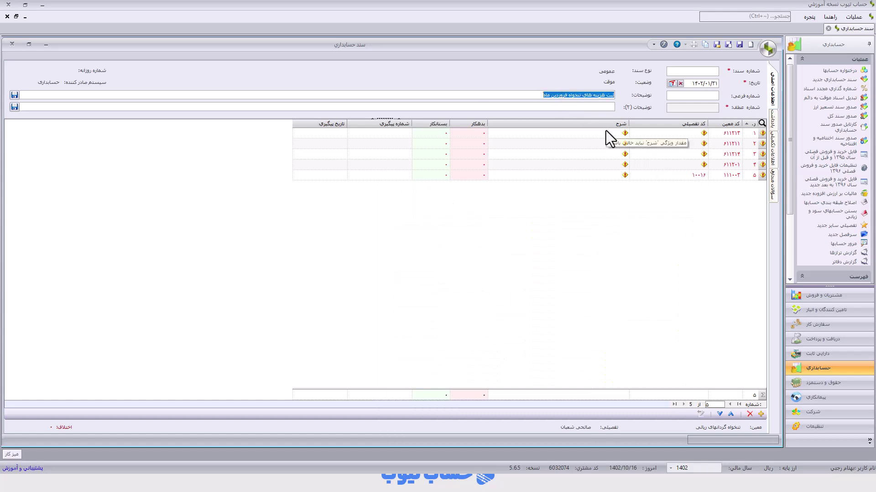
click(605, 132)
key(ctrl+v)
key(Down)
key(ctrl+v)
key(Down)
key(ctrl+v)
key(Down)
key(ctrl+v)
key(Down)
key(ctrl+v)
Step: Clear the descriptions of the four expense rows, keeping the petty cash row's description
click(608, 133)
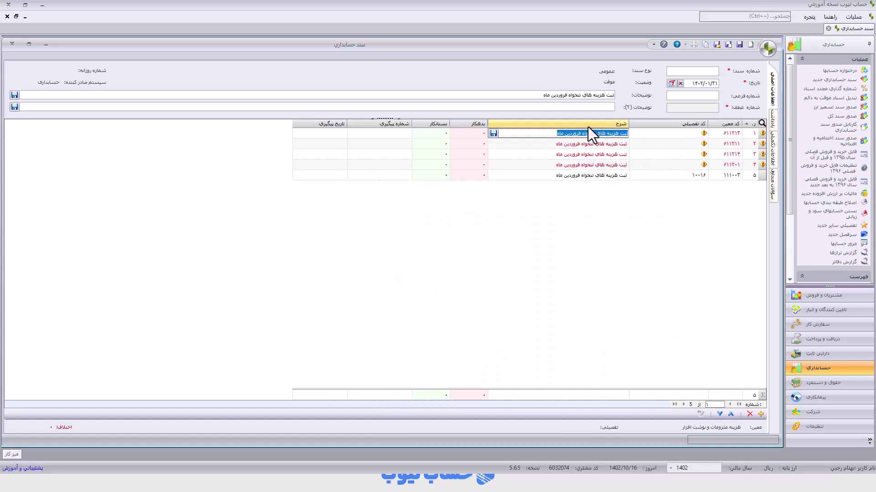
key(Delete)
click(587, 144)
key(Delete)
click(585, 156)
key(Delete)
click(583, 164)
key(Delete)
click(579, 177)
click(616, 134)
click(603, 176)
Step: Describe rows one to four as «هزینه خرید ملزومات», «قبض تلفن», «هزینه پست» and «تعمیرات تجهیزات اشپزخانه»
click(613, 133)
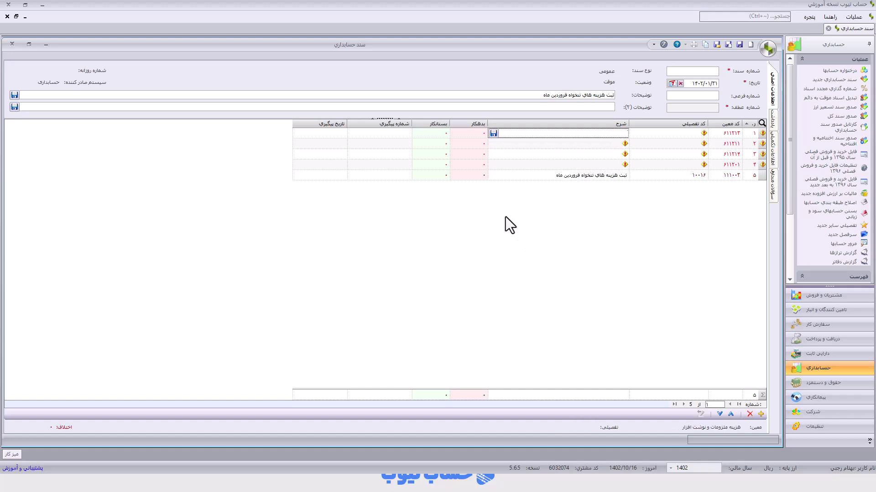
text(هزینه خريد ملزومات)
click(579, 149)
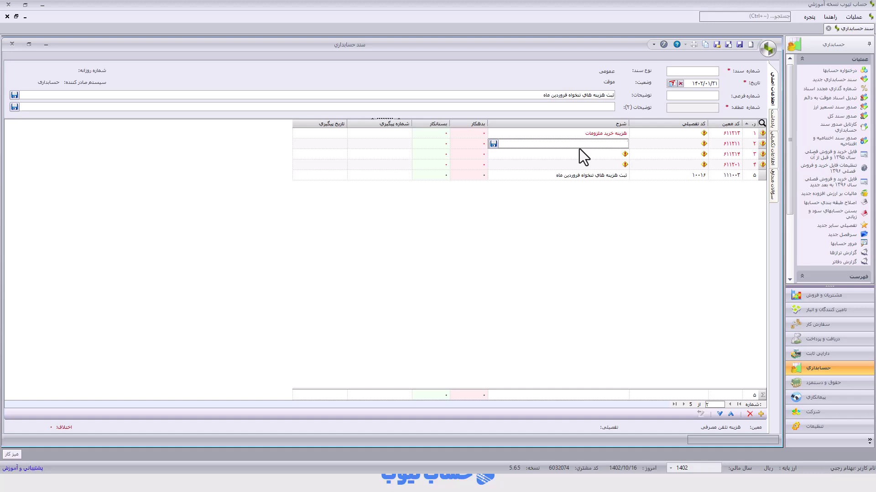
text(قبض تلفن)
click(614, 158)
click(618, 147)
click(623, 157)
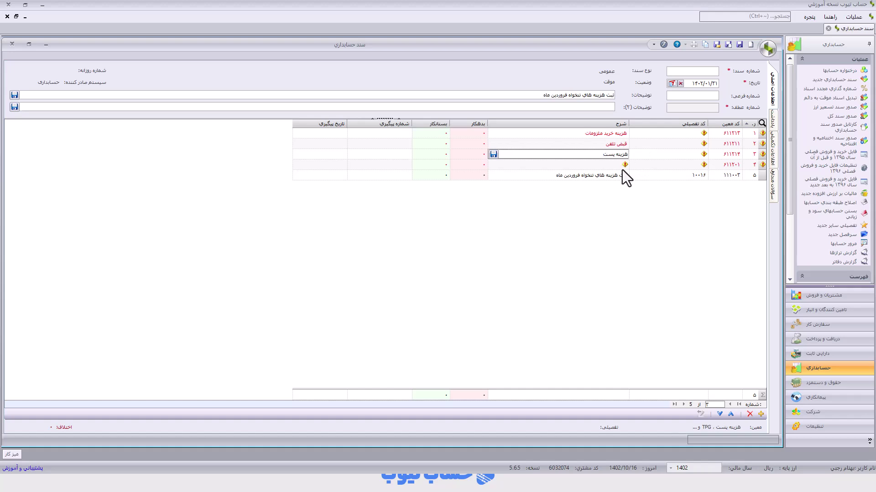
click(617, 163)
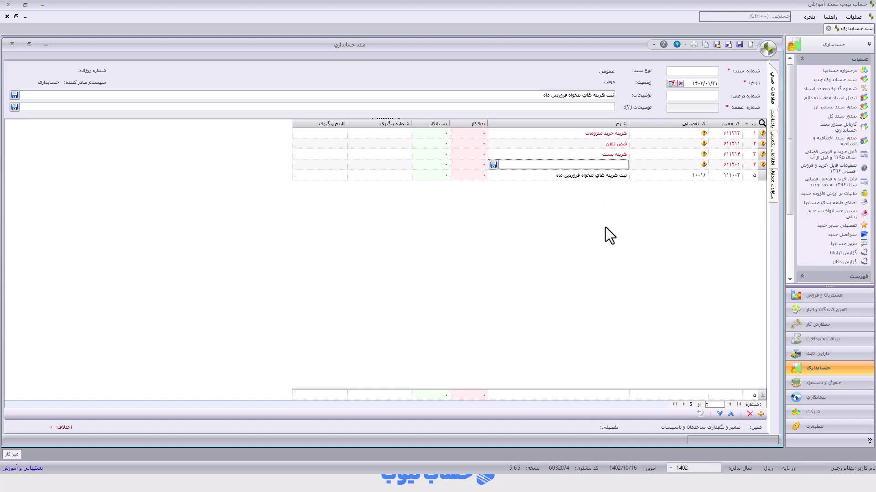
text(تعمیرات تجهیزات اشپزخانه)
click(585, 145)
click(583, 145)
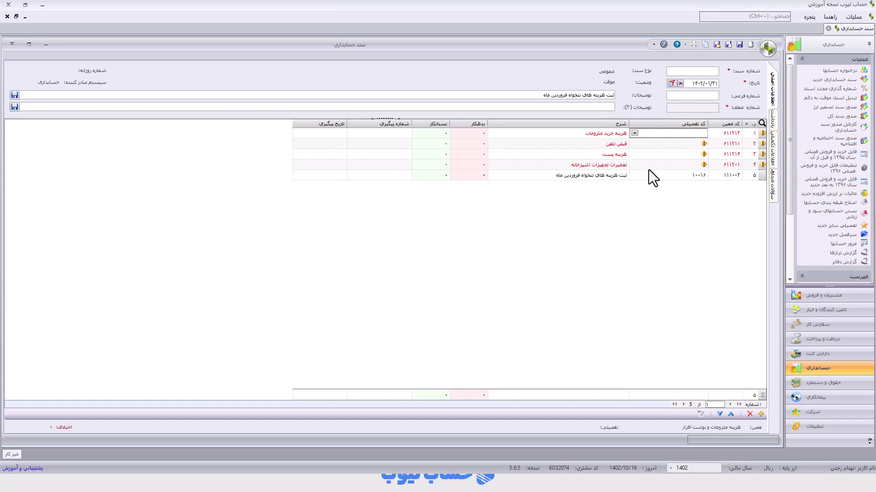
Step: Set the detail code of the four expense rows to 1001, the administrative cost centre «مرکز هزینه اداری»
click(604, 131)
click(656, 133)
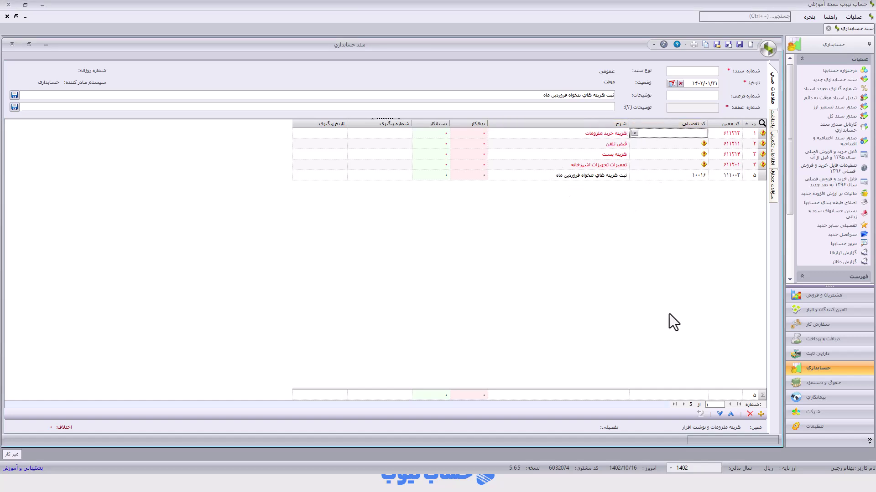
click(682, 142)
click(648, 134)
click(634, 133)
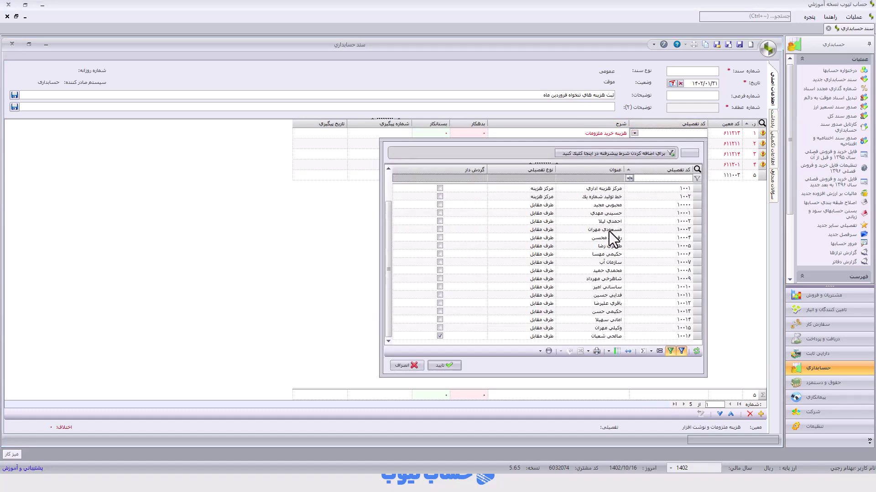
scroll(609, 232, up, 2)
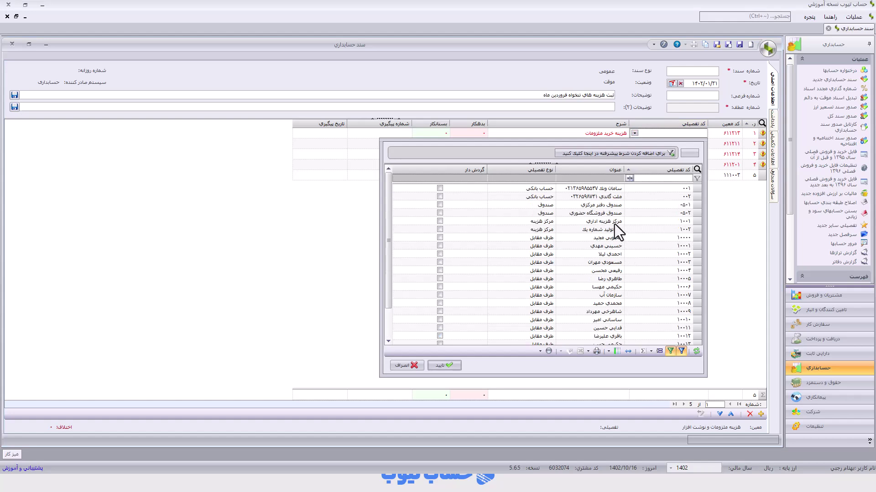
double_click(615, 224)
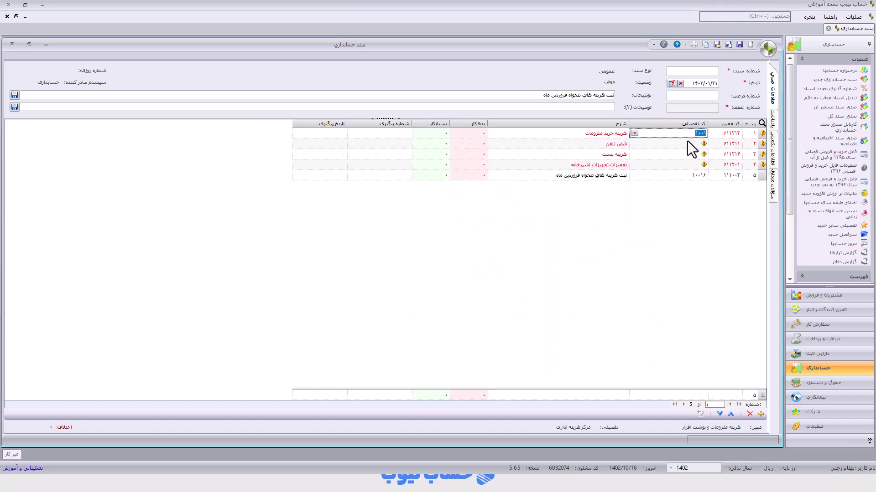
click(689, 143)
click(694, 156)
click(695, 165)
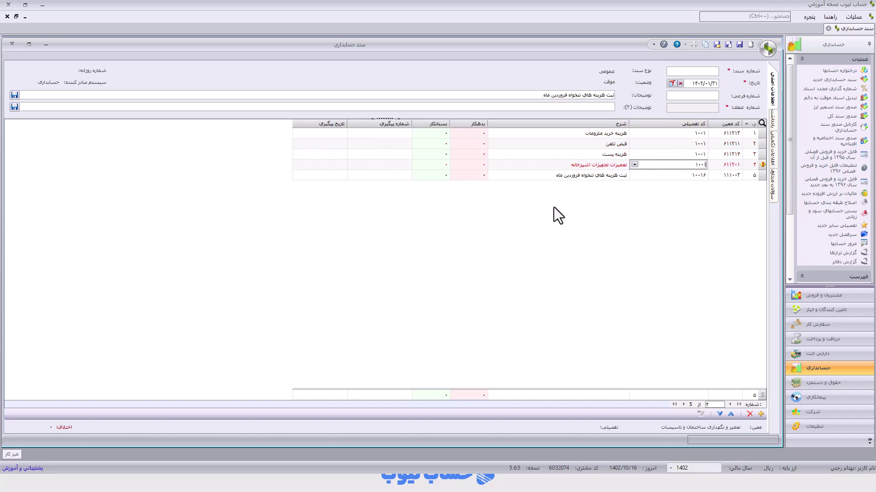
Step: Enter debits of 14,000 for supplies, 240,000 for the phone bill, 16,000 for postage and 90,000 for kitchen equipment repairs
click(534, 133)
click(479, 133)
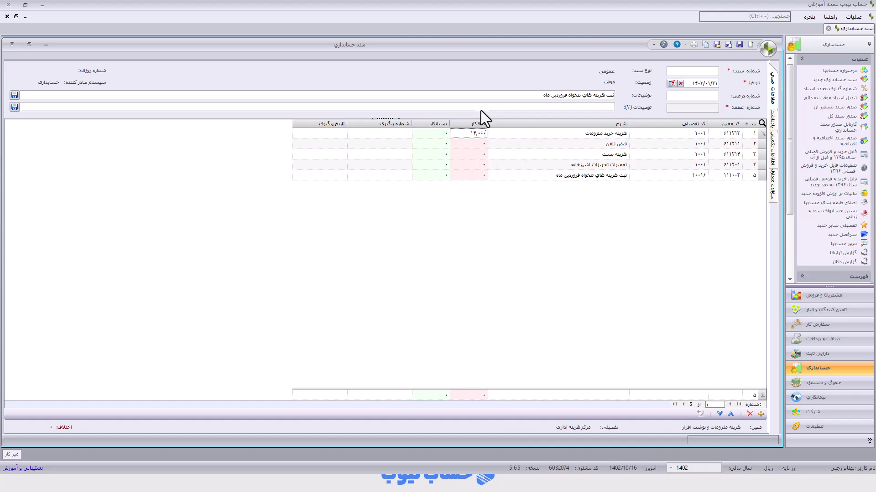
click(477, 143)
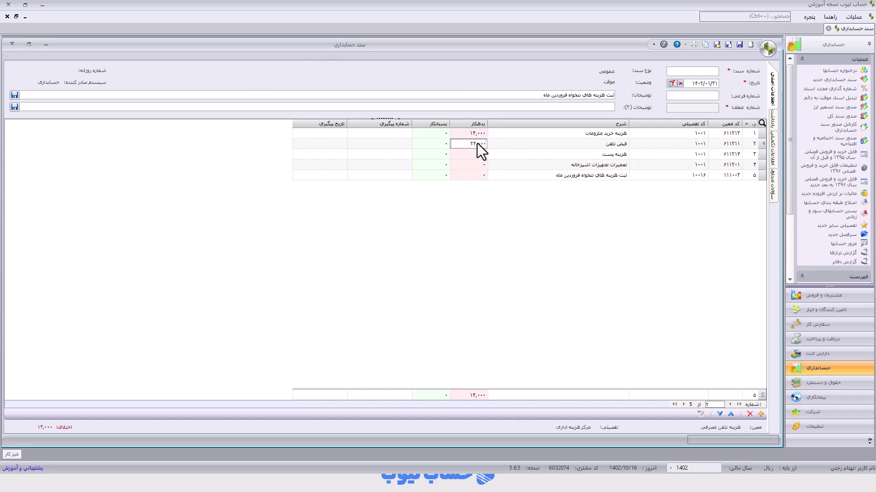
click(473, 154)
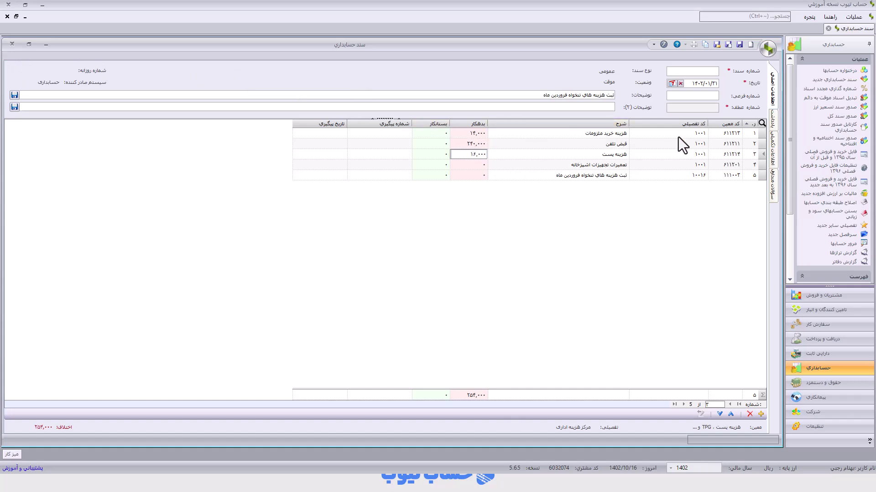
click(474, 164)
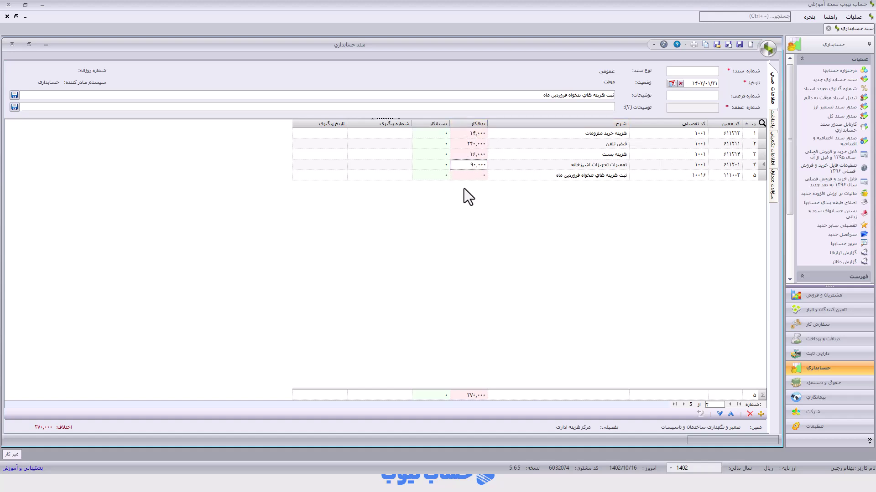
Step: Credit the petty cash row with 144,000 and try to save the voucher
click(436, 178)
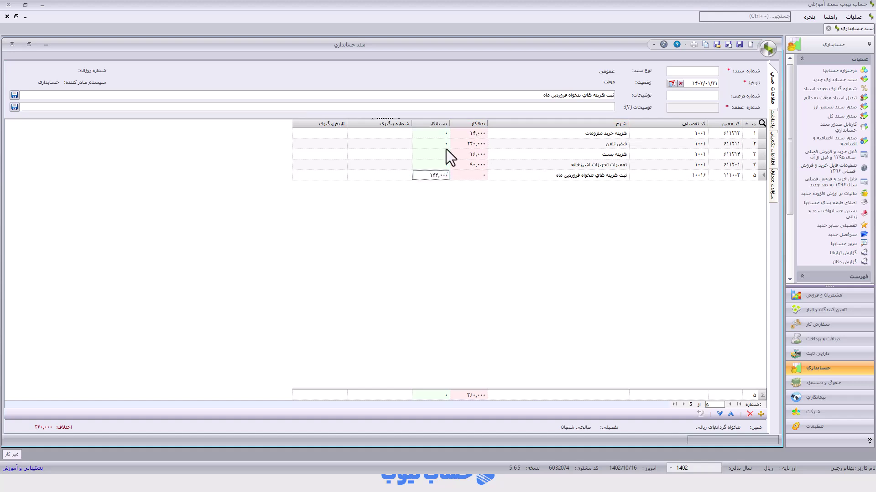
click(737, 44)
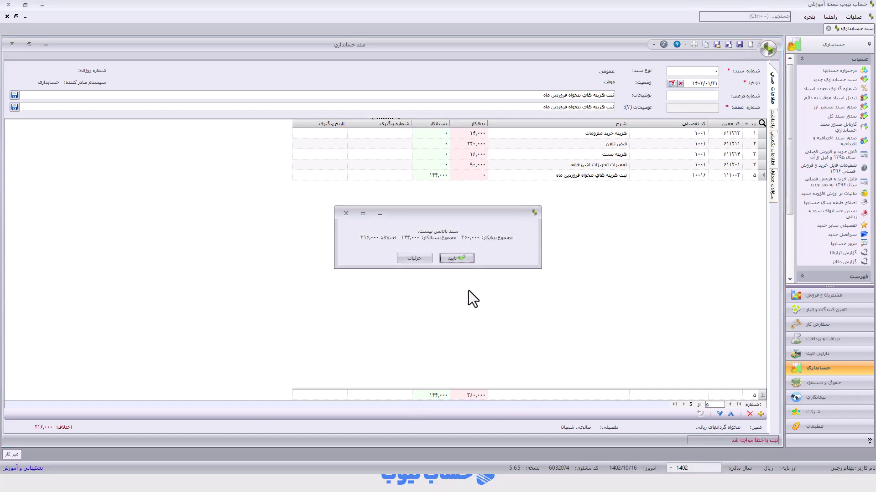
click(465, 257)
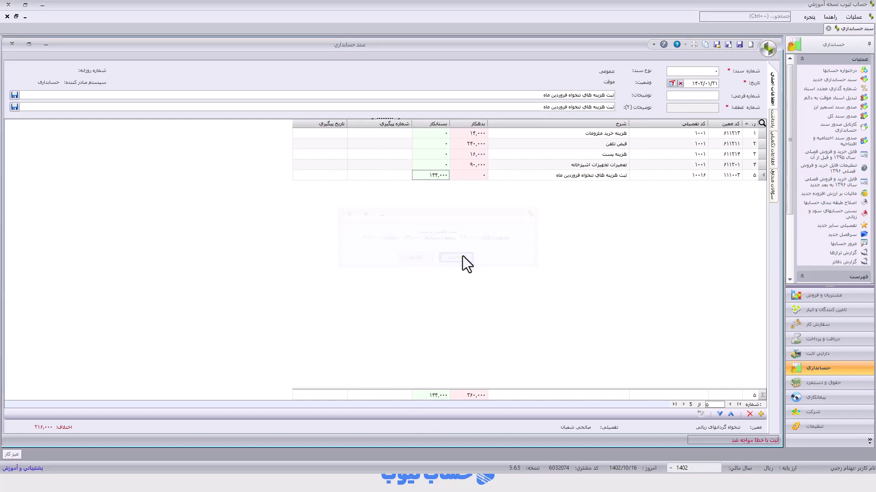
Step: Correct the phone bill row's debit to 24,000 and save the voucher
click(481, 146)
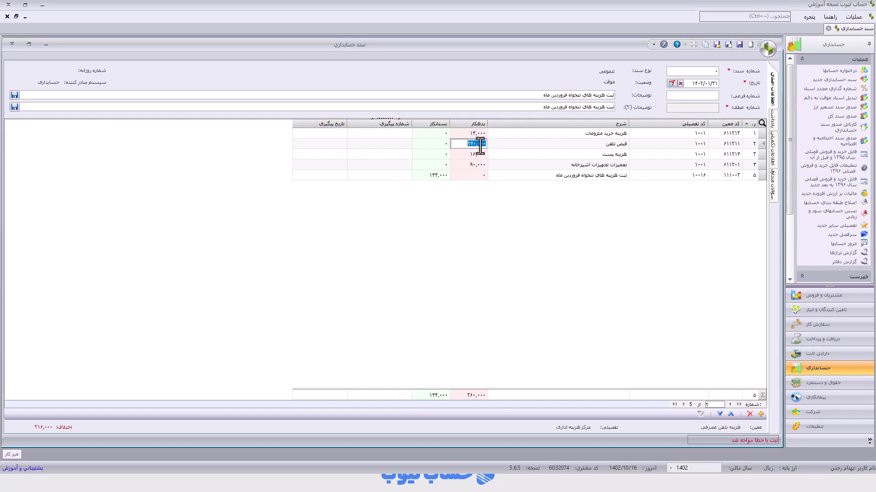
key(BackSpace)
text(24000)
click(740, 44)
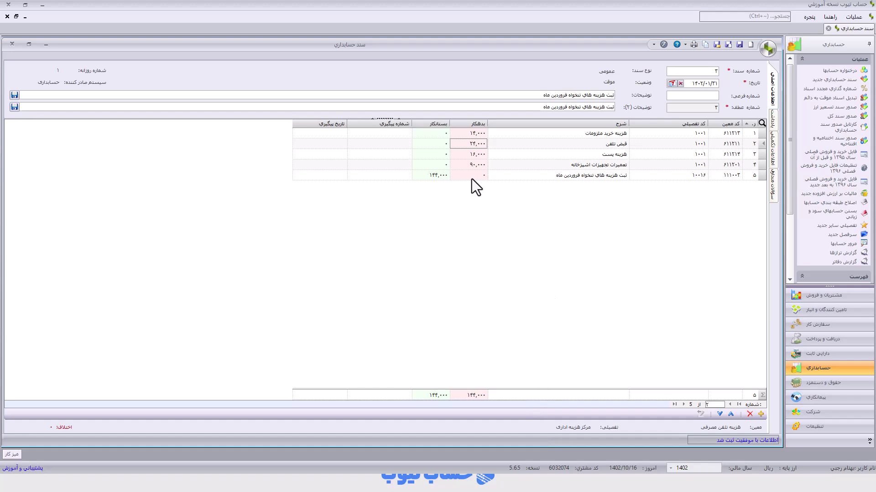